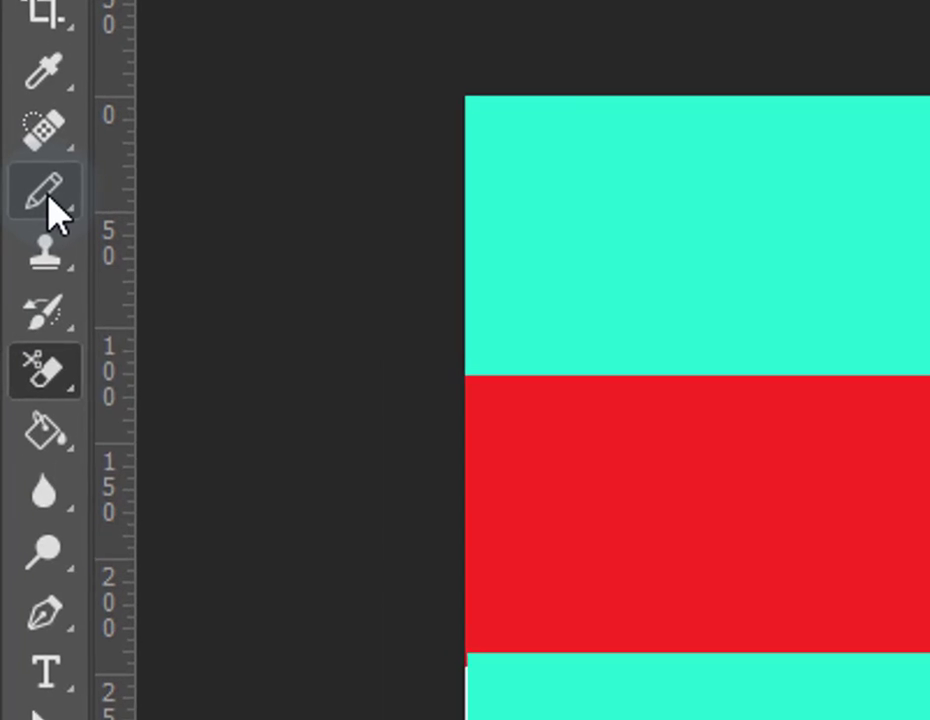
Show the eraser flyout listing Eraser, Background Eraser and Magic Eraser.
{"action": "right_click", "coordinate": [14, 264]}
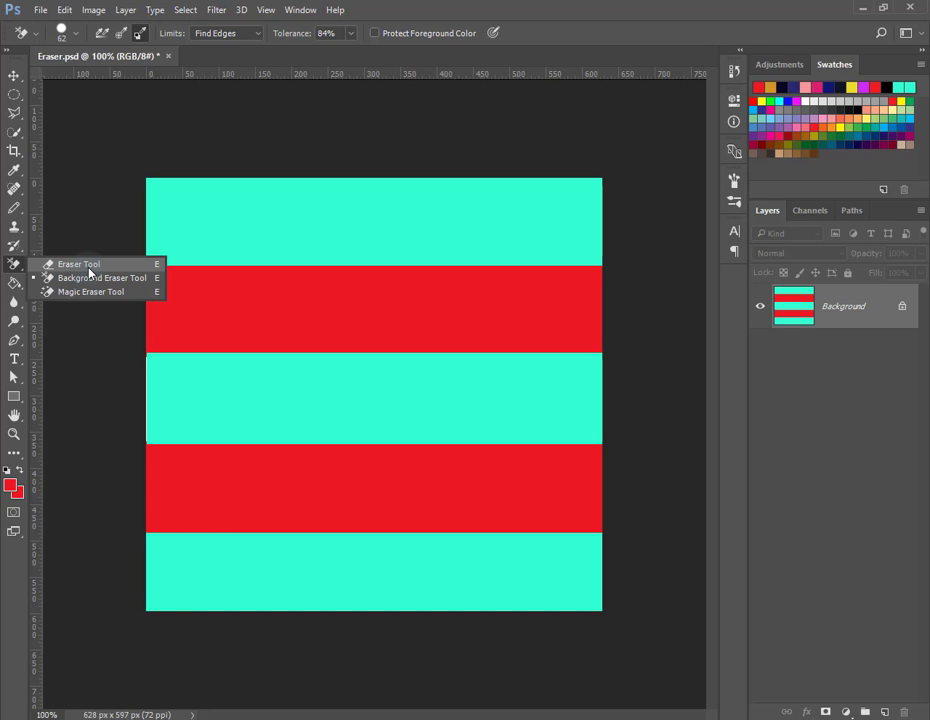
Pick the standard Eraser Tool, in Brush mode at 100% opacity and 11% flow.
{"action": "left_click", "coordinate": [89, 266]}
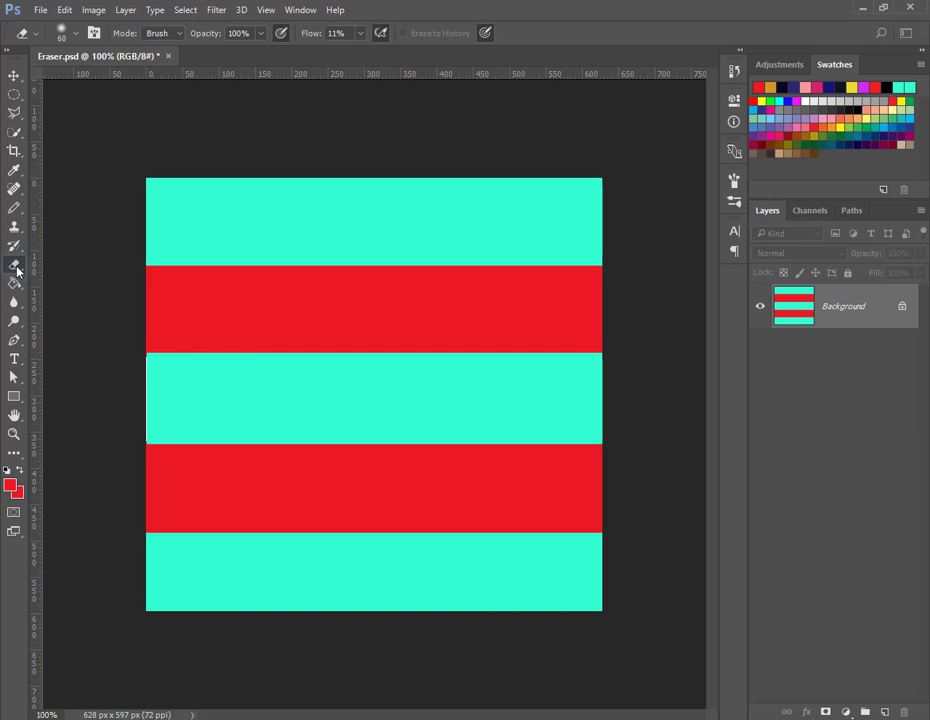
Try eraser sizes (32 px) and hardness values, then enlarge the brush to 112 px.
{"action": "left_click", "coordinate": [24, 36]}
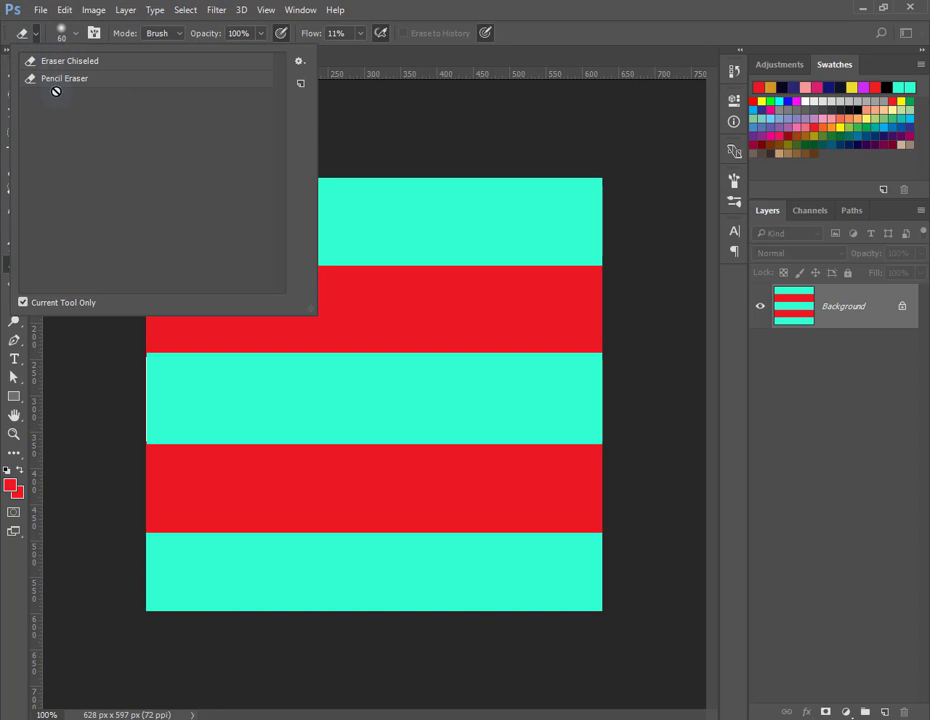
{"action": "left_click", "coordinate": [376, 12]}
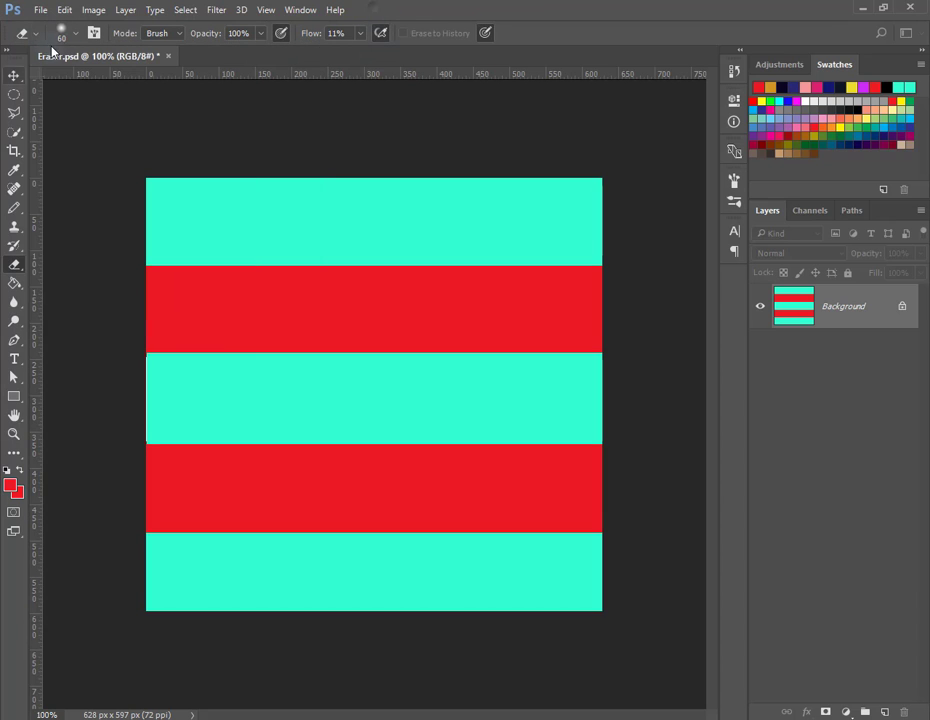
{"action": "left_click", "coordinate": [66, 33]}
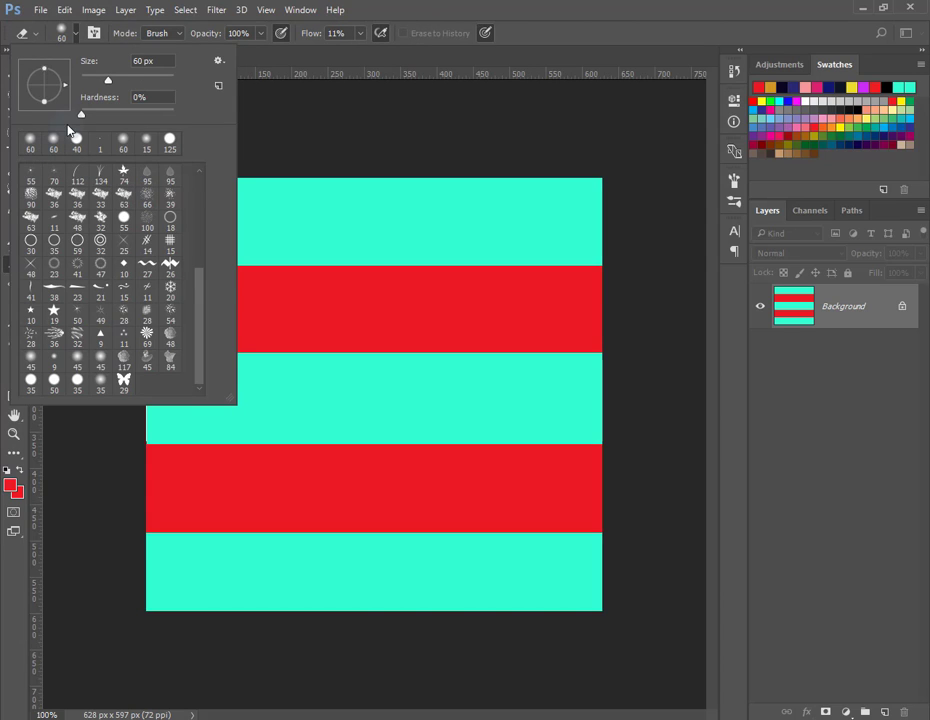
{"action": "mouse_move", "coordinate": [109, 84]}
{"action": "left_mouse_down"}
{"action": "mouse_move", "coordinate": [97, 84]}
{"action": "mouse_move", "coordinate": [120, 82]}
{"action": "left_mouse_up"}
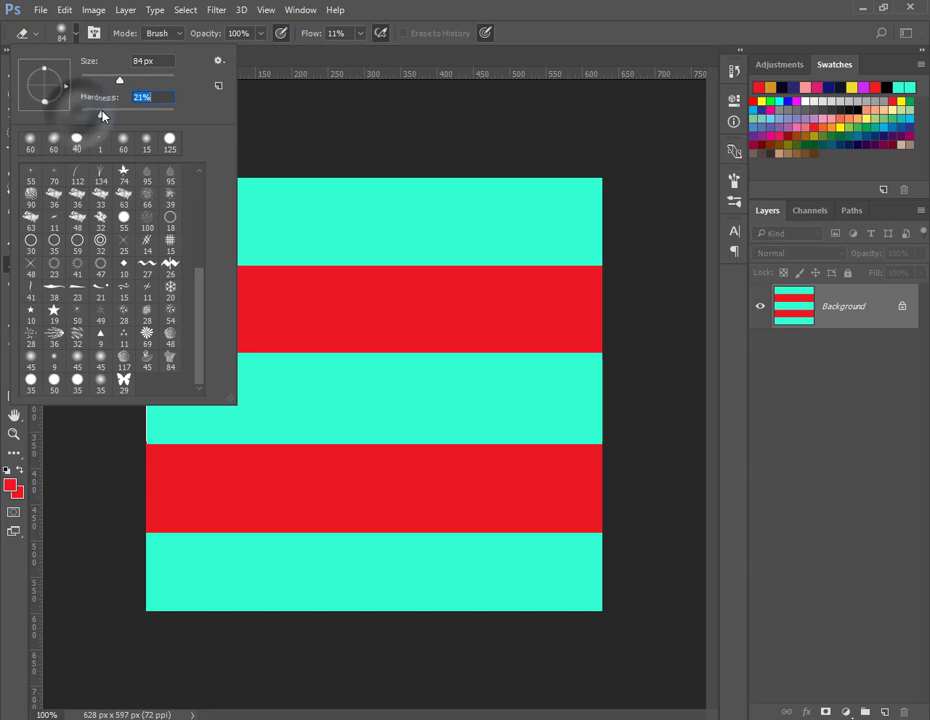
{"action": "left_click_drag", "start_coordinate": [81, 113], "coordinate": [87, 113]}
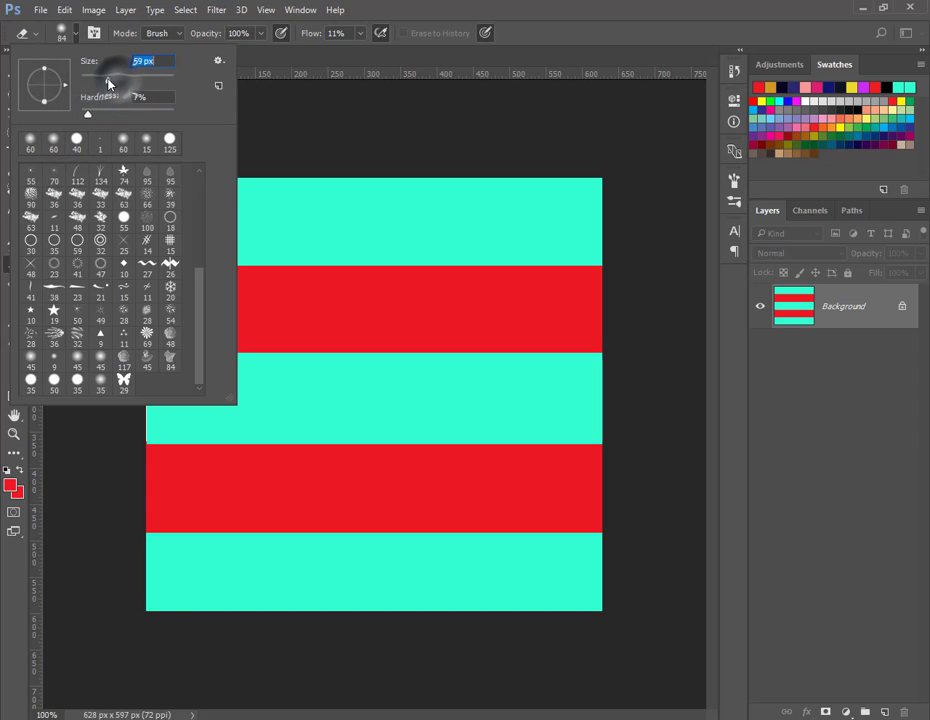
{"action": "mouse_move", "coordinate": [400, 390]}
{"action": "left_mouse_down"}
{"action": "mouse_move", "coordinate": [408, 455]}
{"action": "mouse_move", "coordinate": [407, 374]}
{"action": "left_mouse_up"}
{"action": "mouse_move", "coordinate": [399, 297]}
{"action": "left_mouse_down"}
{"action": "mouse_move", "coordinate": [401, 391]}
{"action": "mouse_move", "coordinate": [517, 407]}
{"action": "mouse_move", "coordinate": [411, 405]}
{"action": "mouse_move", "coordinate": [423, 400]}
{"action": "mouse_move", "coordinate": [401, 249]}
{"action": "mouse_move", "coordinate": [403, 407]}
{"action": "mouse_move", "coordinate": [399, 451]}
{"action": "mouse_move", "coordinate": [403, 257]}
{"action": "mouse_move", "coordinate": [390, 480]}
{"action": "mouse_move", "coordinate": [390, 472]}
{"action": "left_mouse_up"}
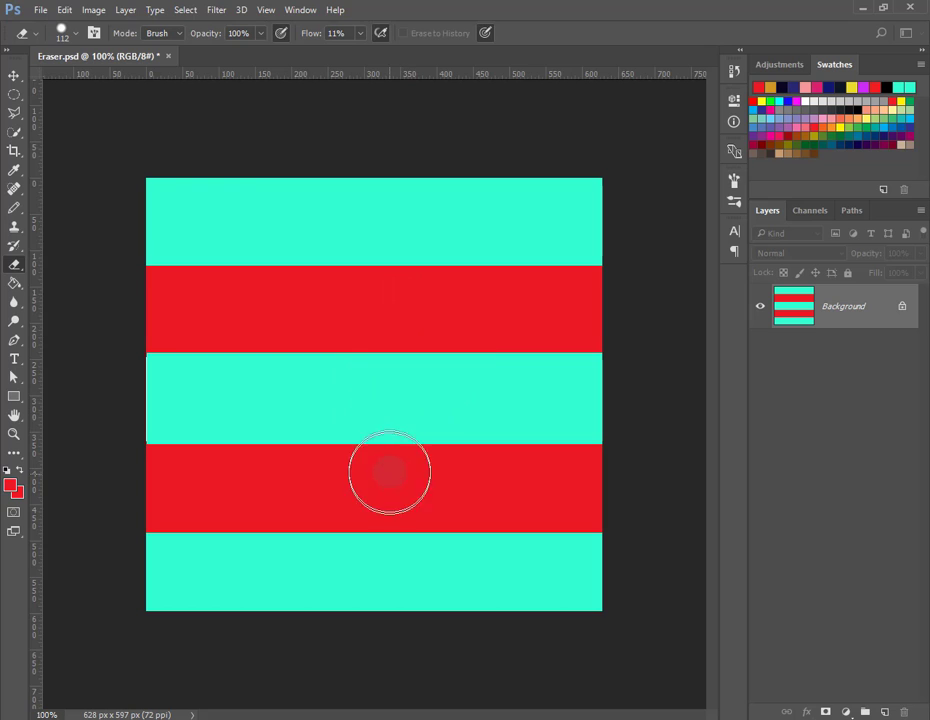
Switch the eraser tip to the 30 px hard round brush after trying Erodible Square.
{"action": "left_click", "coordinate": [94, 33]}
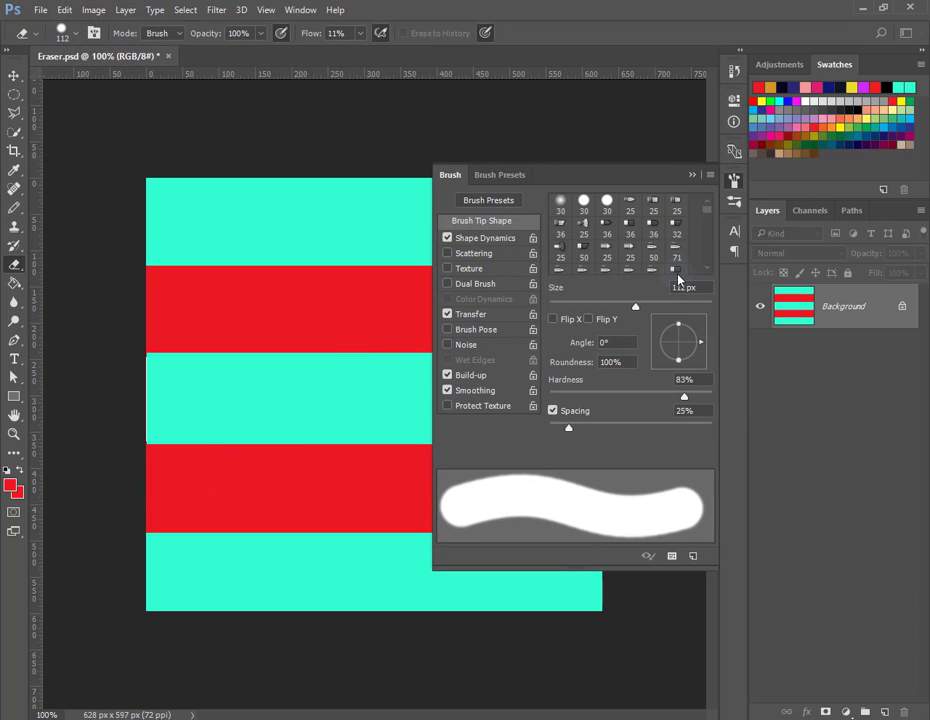
{"action": "left_click", "coordinate": [606, 250]}
{"action": "left_click", "coordinate": [586, 203]}
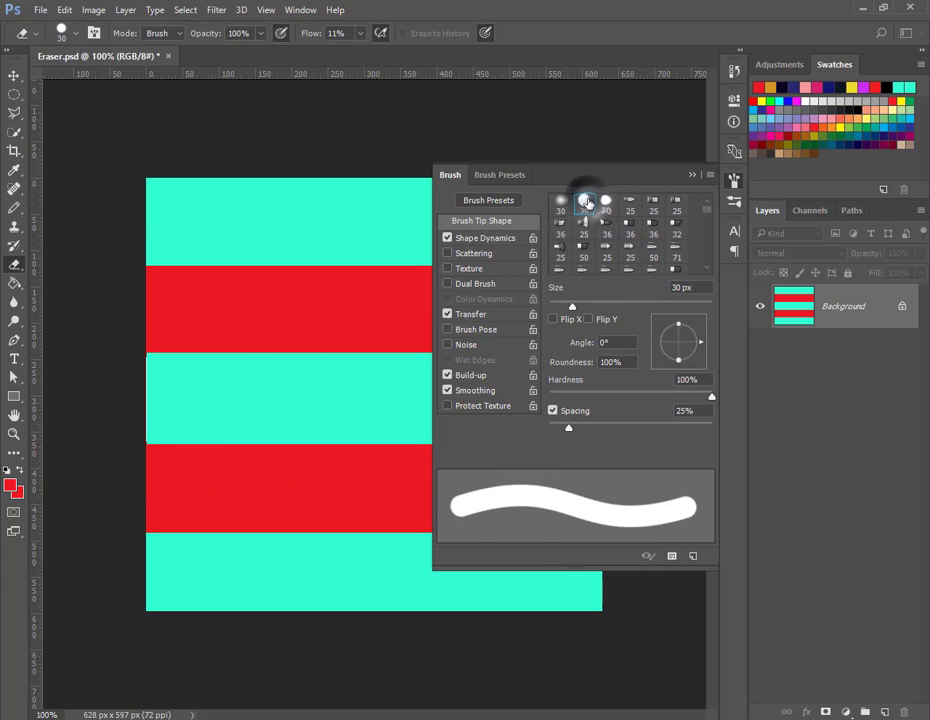
{"action": "left_click", "coordinate": [692, 177]}
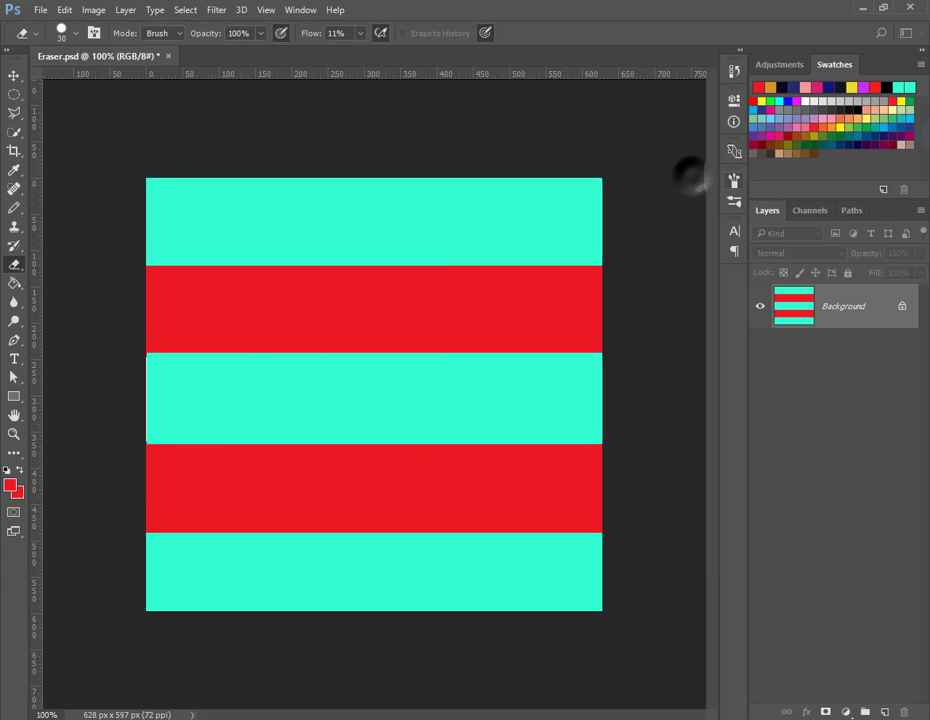
{"action": "left_click", "coordinate": [72, 37]}
Shrink the eraser brush to 10 px, keeping Brush mode.
{"action": "left_click_drag", "start_coordinate": [94, 85], "coordinate": [87, 85]}
{"action": "left_click", "coordinate": [380, 14]}
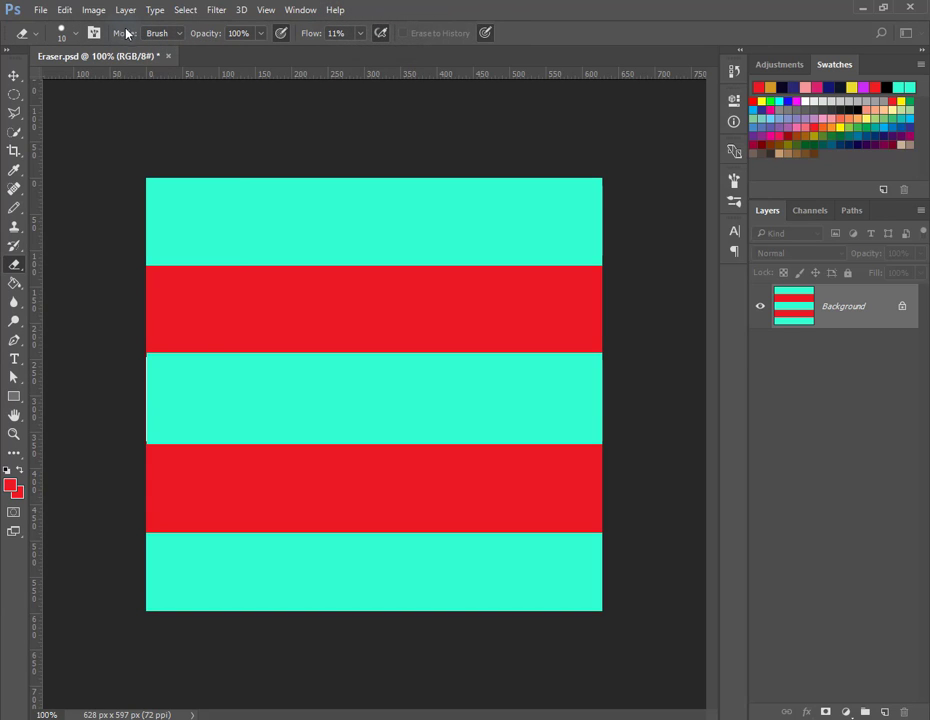
{"action": "left_click", "coordinate": [176, 35]}
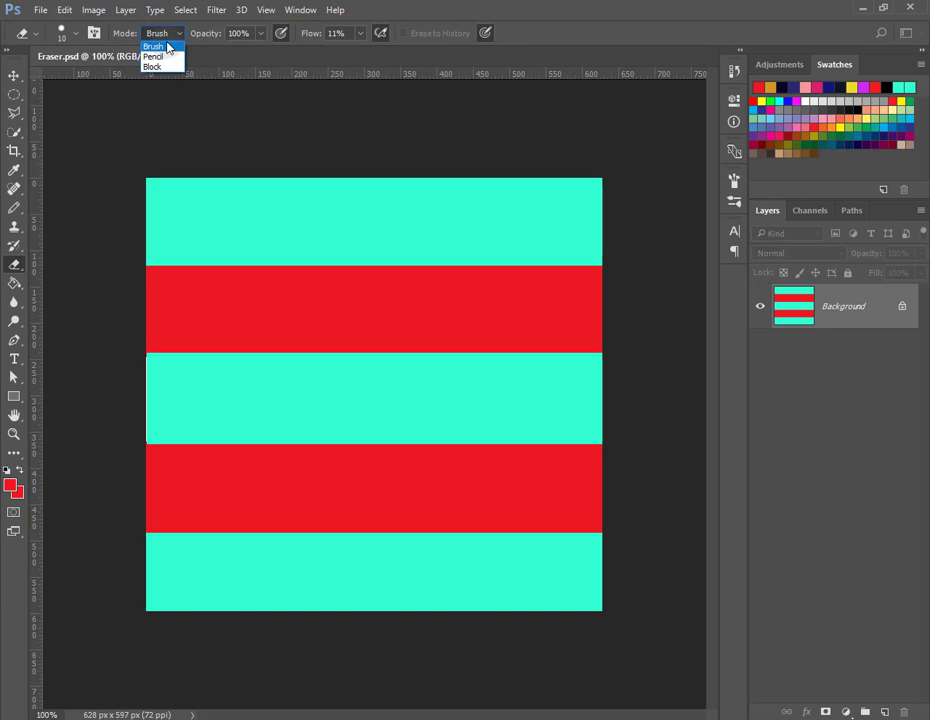
{"action": "left_click", "coordinate": [166, 47]}
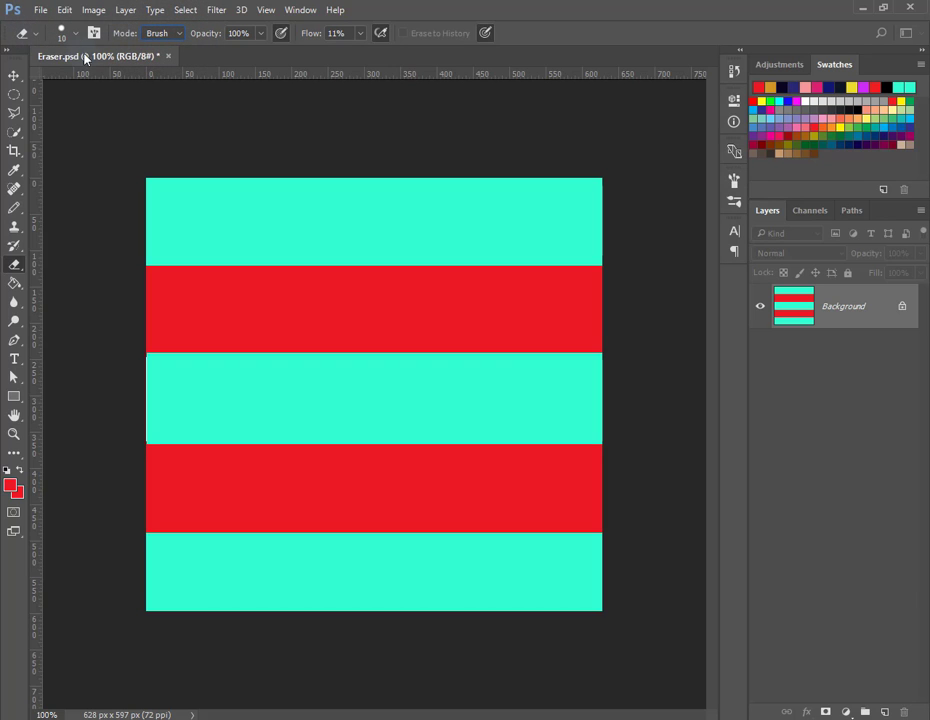
Try the eraser's Pencil and Block modes, then return to Brush mode.
{"action": "left_click", "coordinate": [170, 38]}
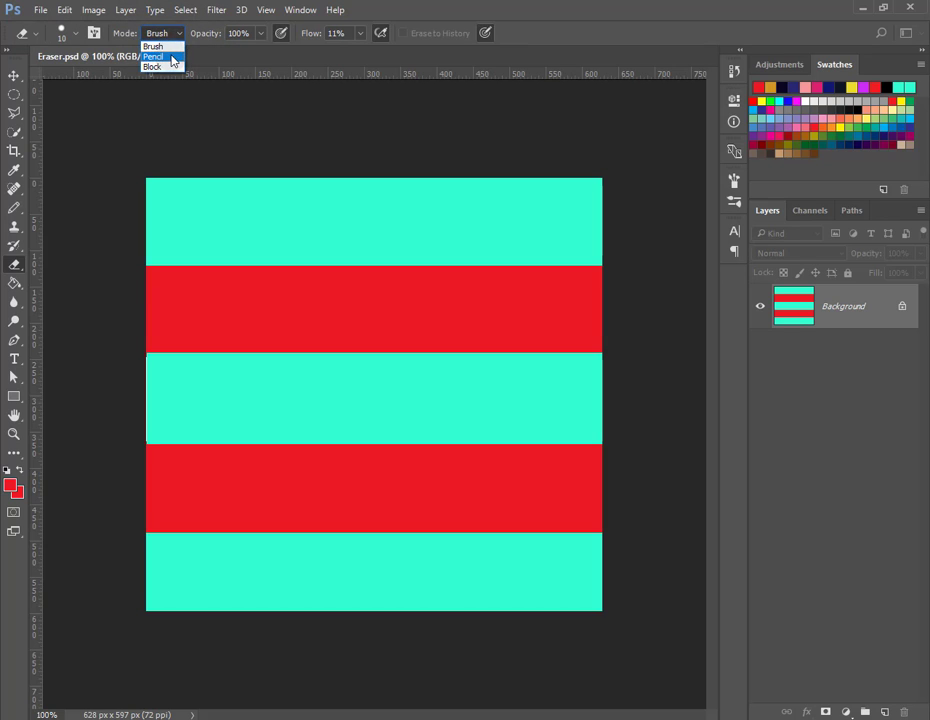
{"action": "left_click", "coordinate": [172, 58]}
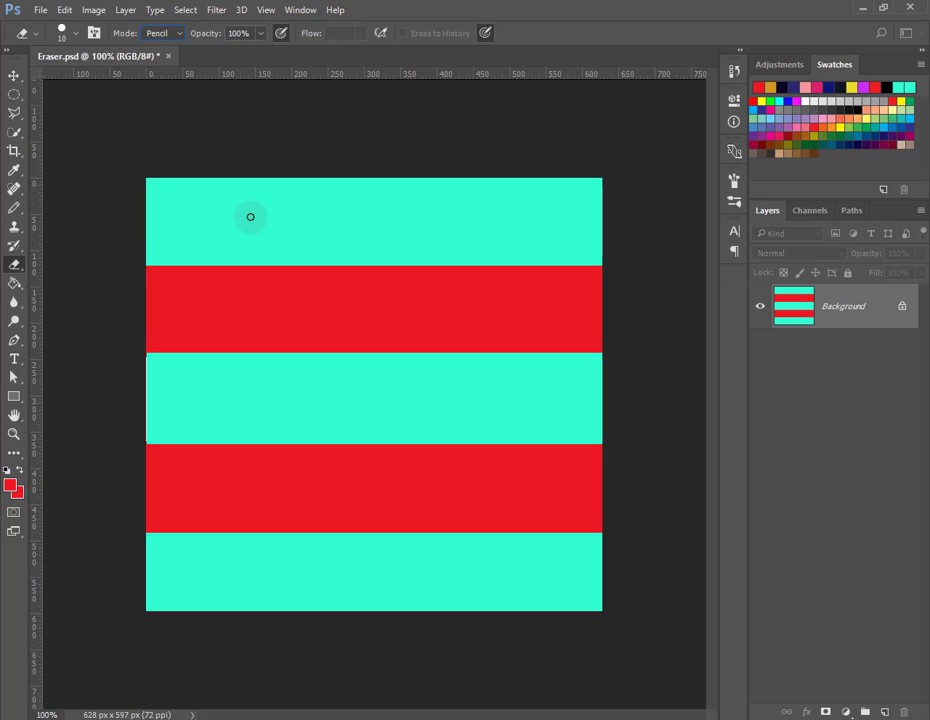
{"action": "left_click", "coordinate": [172, 33]}
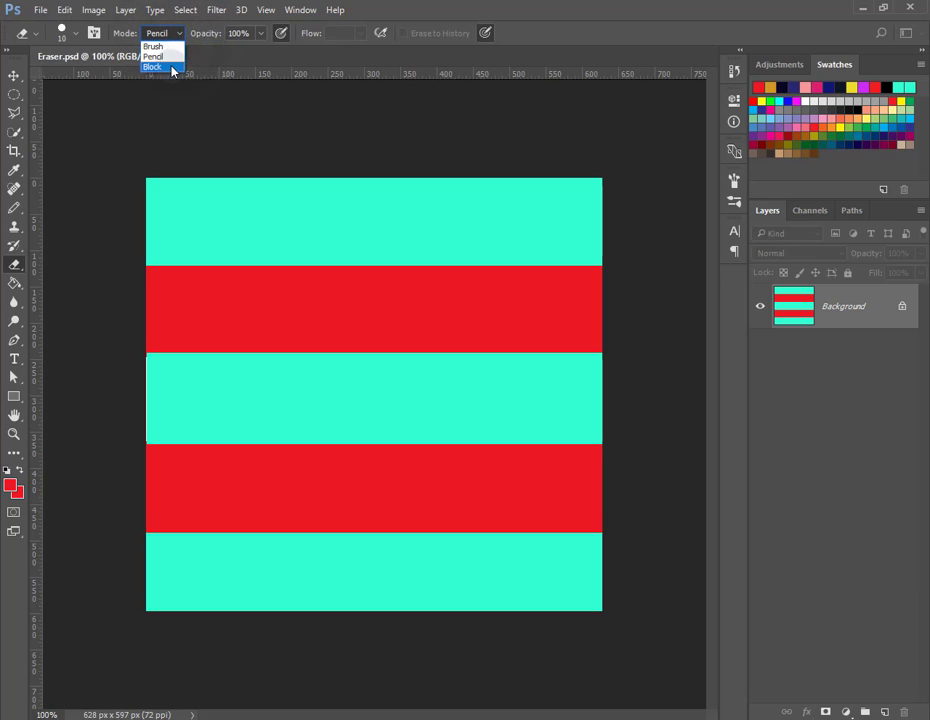
{"action": "left_click", "coordinate": [172, 68]}
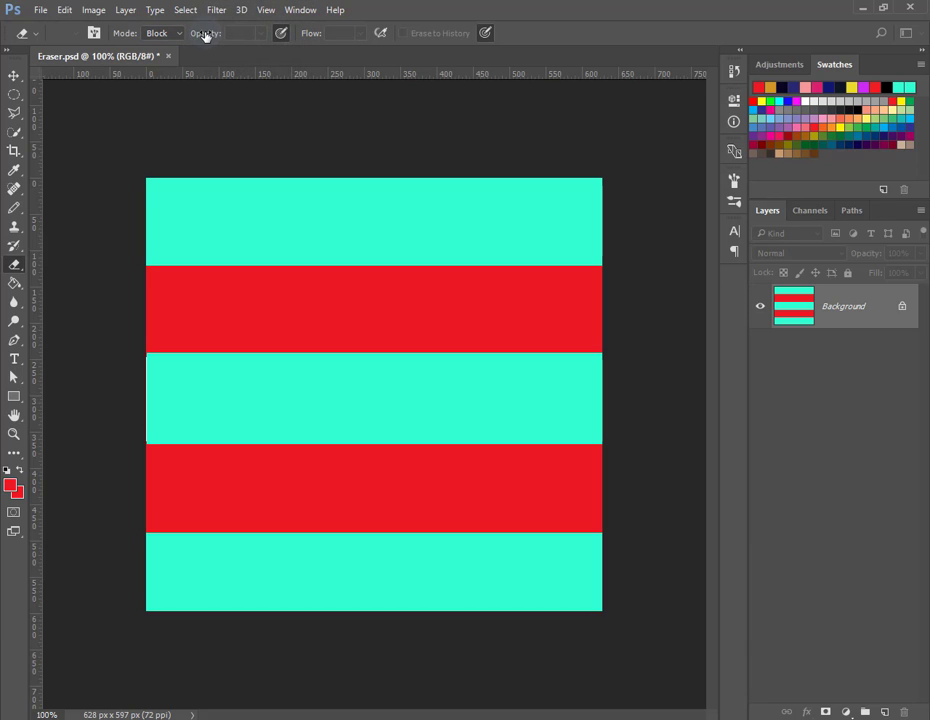
{"action": "left_click", "coordinate": [179, 36]}
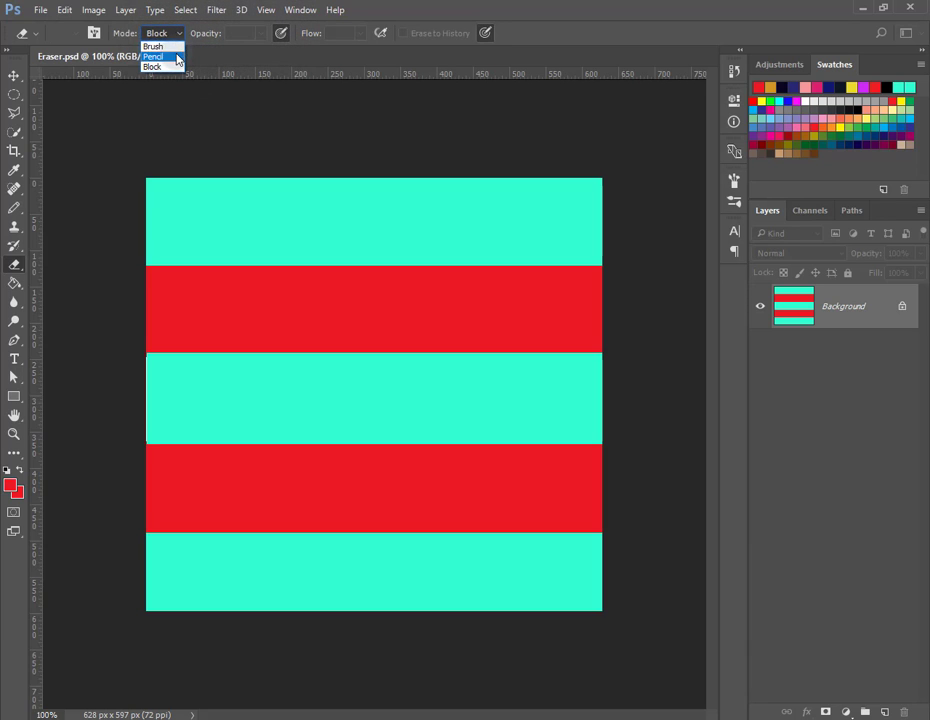
{"action": "left_click", "coordinate": [178, 48]}
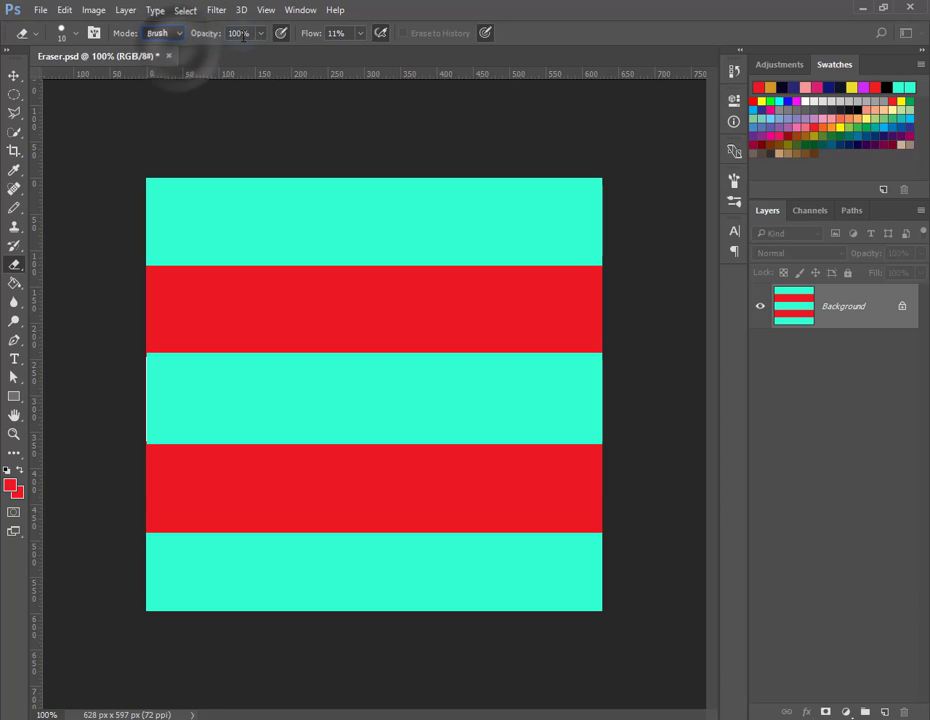
Keep eraser opacity at 100%, enable airbrush build-up, and set flow to 16%.
{"action": "left_click", "coordinate": [261, 33]}
{"action": "left_click_drag", "start_coordinate": [262, 50], "coordinate": [224, 55]}
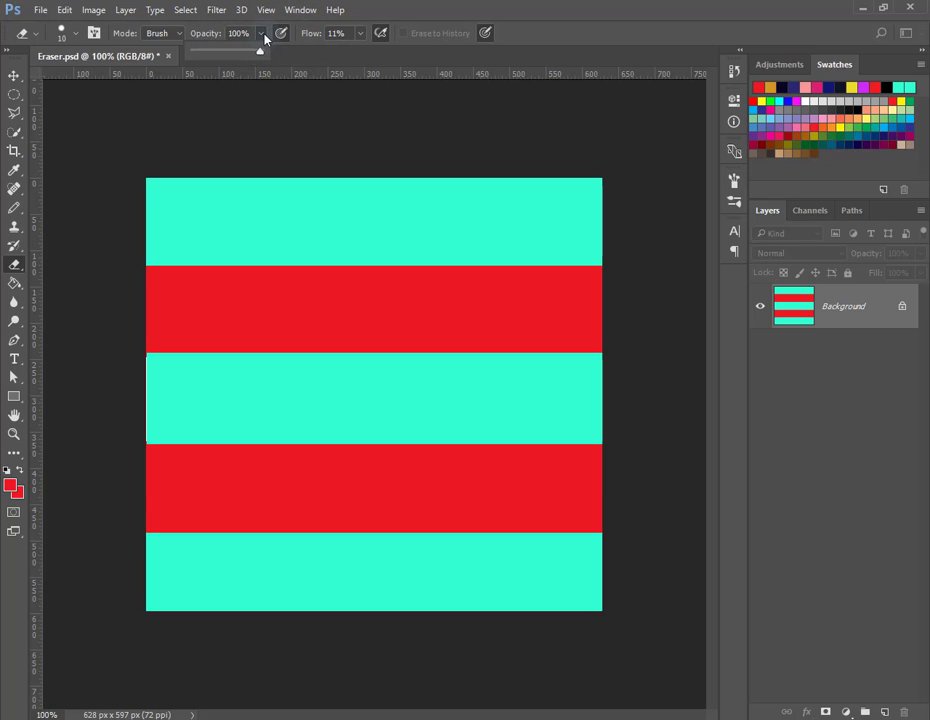
{"action": "left_click", "coordinate": [266, 38]}
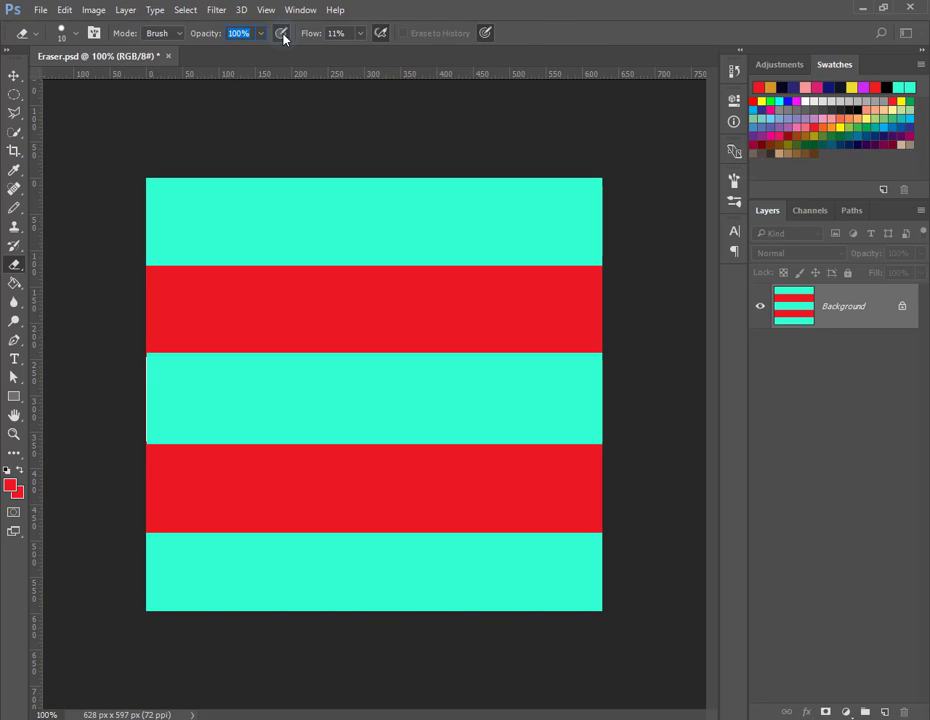
{"action": "left_click", "coordinate": [380, 34]}
{"action": "left_click", "coordinate": [361, 35]}
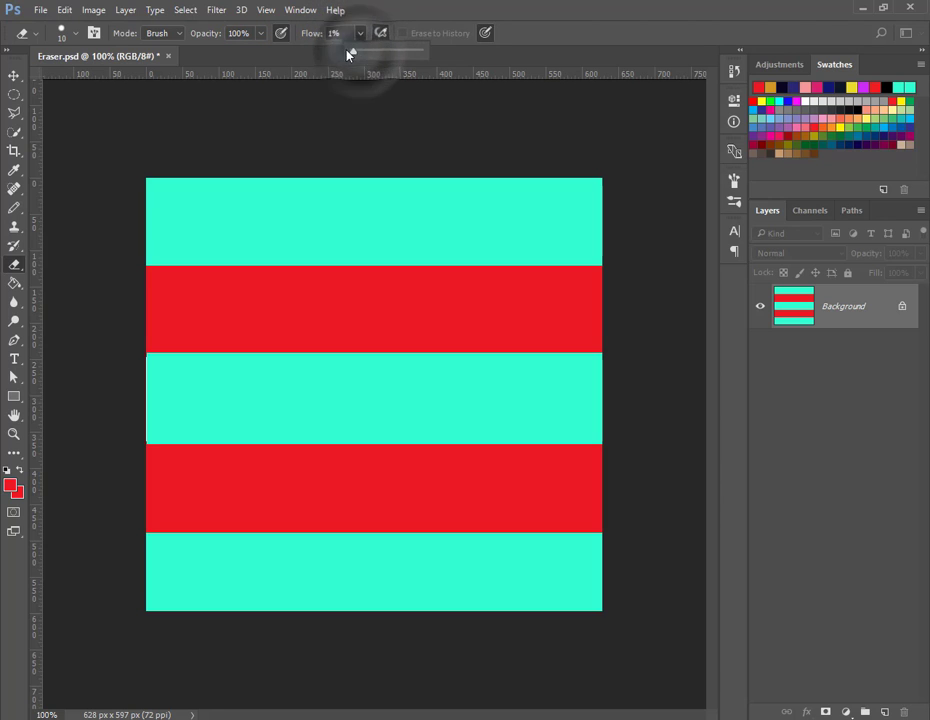
{"action": "mouse_move", "coordinate": [353, 52]}
{"action": "left_mouse_down"}
{"action": "mouse_move", "coordinate": [391, 51]}
{"action": "mouse_move", "coordinate": [363, 55]}
{"action": "left_mouse_up"}
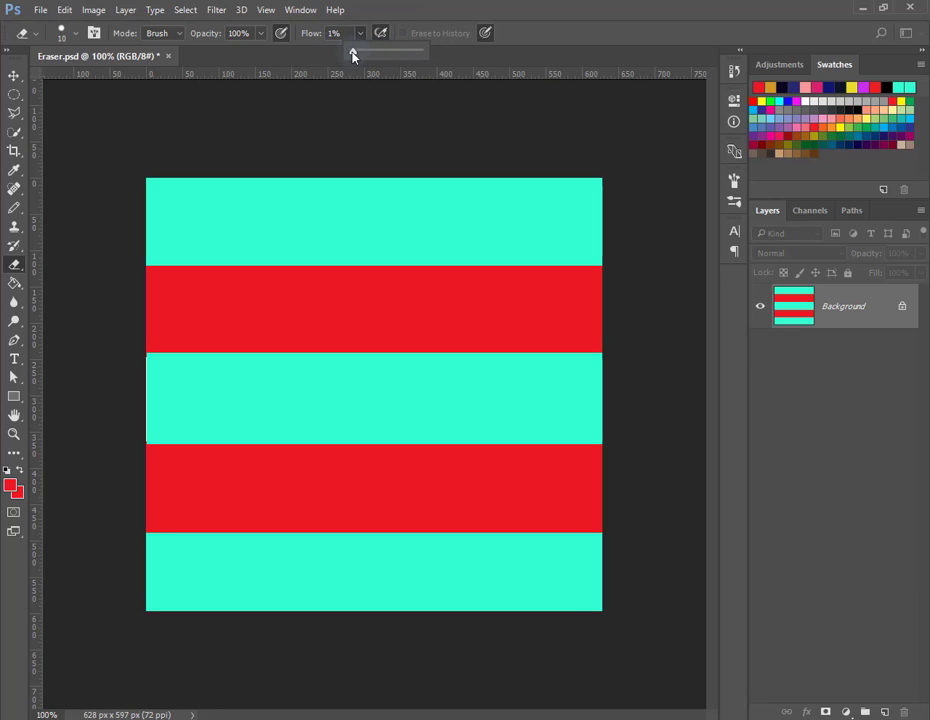
{"action": "left_click", "coordinate": [476, 42]}
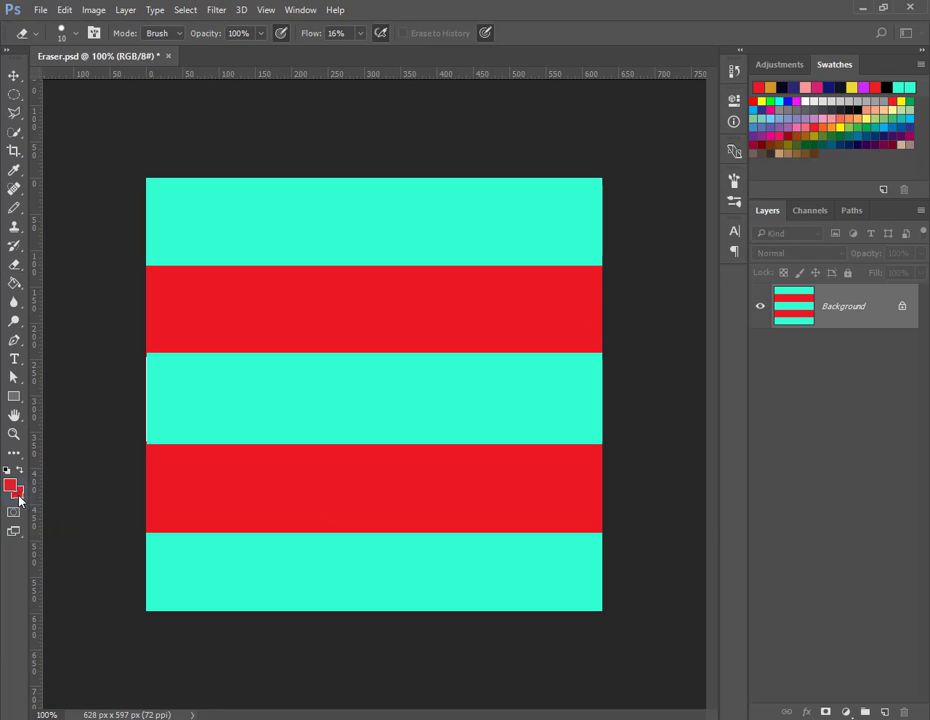
Set the background colour to deep blue (1d14dd), keeping red as foreground.
{"action": "left_click", "coordinate": [18, 494]}
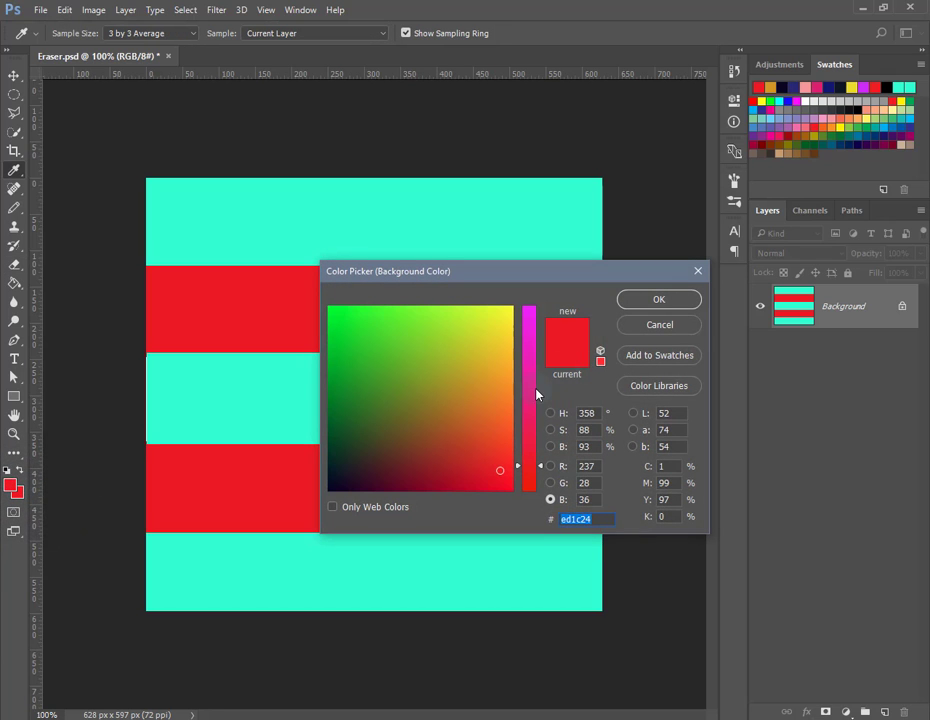
{"action": "left_click_drag", "start_coordinate": [543, 467], "coordinate": [542, 331]}
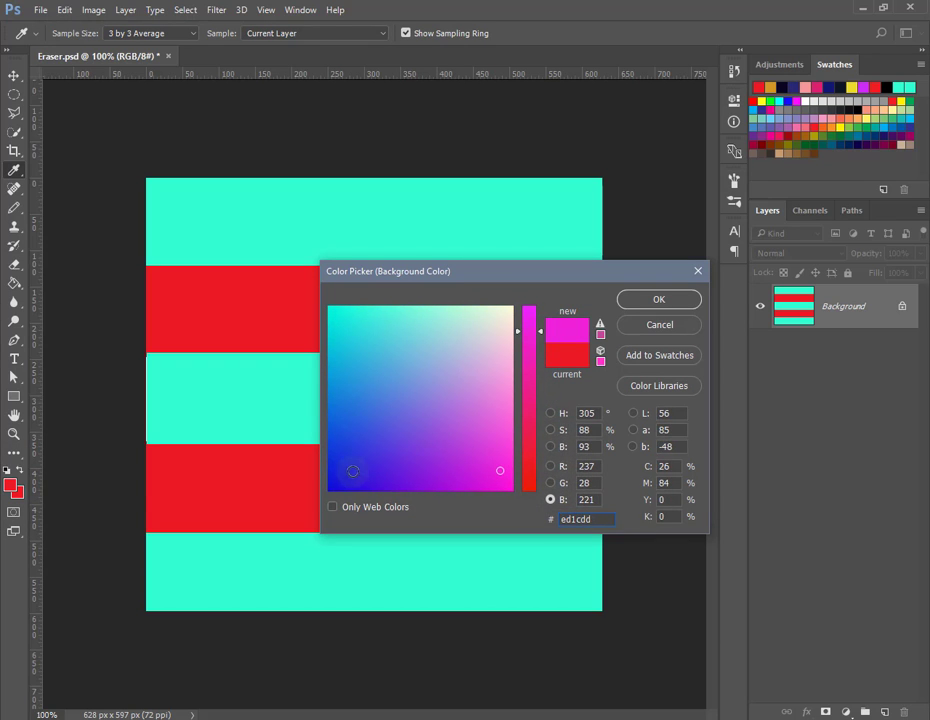
{"action": "left_click", "coordinate": [349, 476]}
{"action": "left_click", "coordinate": [666, 300]}
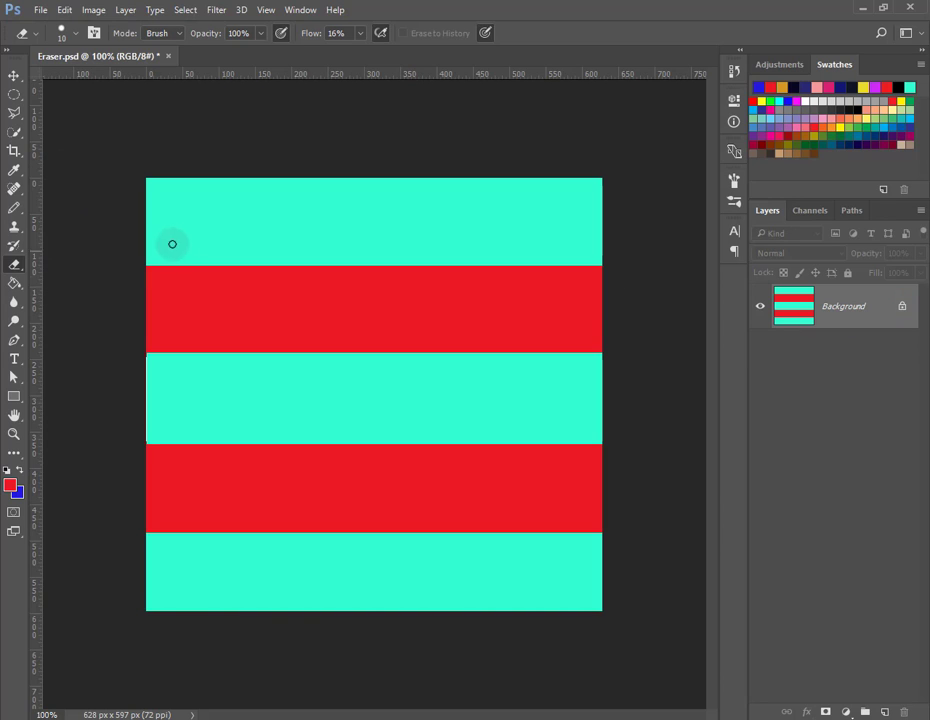
Erase a soft wavy blue line from the top cyan band down to the bottom.
{"action": "left_click_drag", "start_coordinate": [200, 224], "coordinate": [252, 257]}
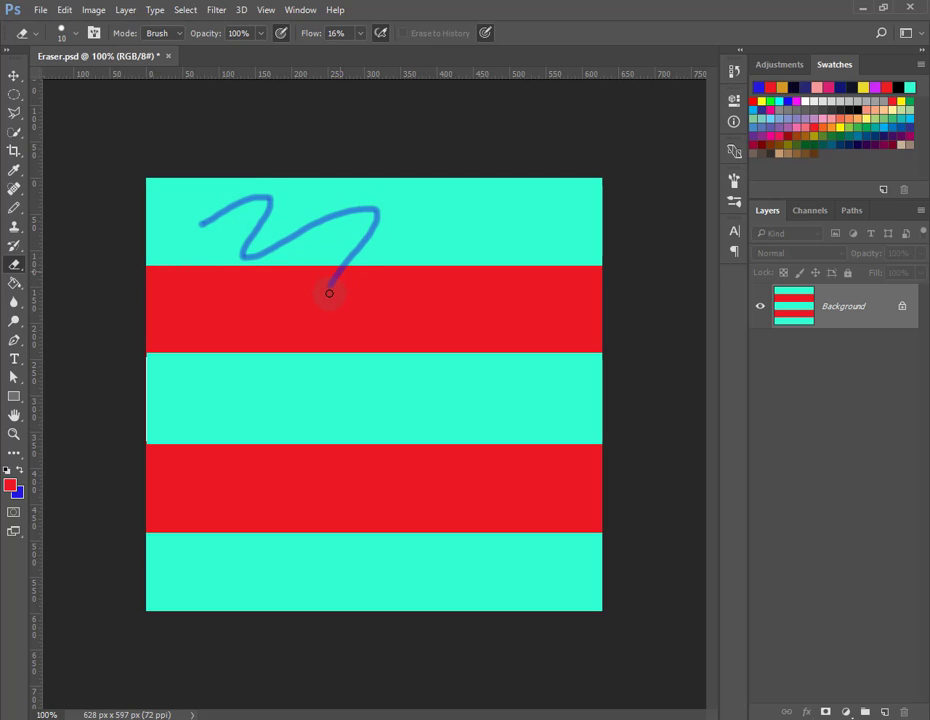
{"action": "mouse_move", "coordinate": [252, 257]}
{"action": "left_mouse_down"}
{"action": "mouse_move", "coordinate": [402, 309]}
{"action": "mouse_move", "coordinate": [411, 347]}
{"action": "mouse_move", "coordinate": [312, 460]}
{"action": "mouse_move", "coordinate": [436, 525]}
{"action": "mouse_move", "coordinate": [390, 573]}
{"action": "mouse_move", "coordinate": [301, 563]}
{"action": "mouse_move", "coordinate": [230, 571]}
{"action": "mouse_move", "coordinate": [203, 604]}
{"action": "left_mouse_up"}
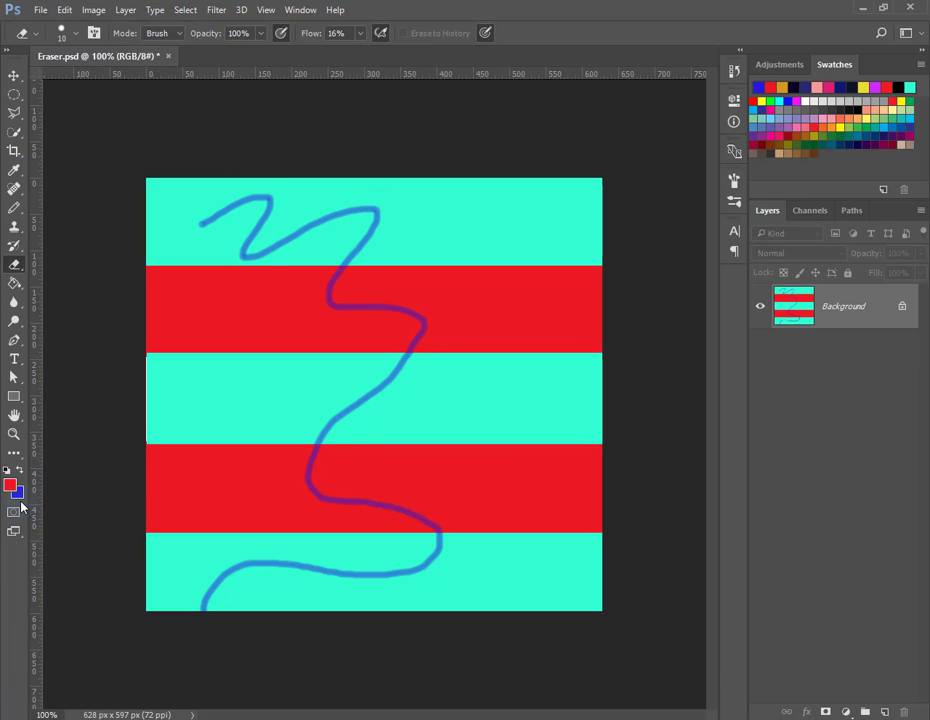
Erase a thick jagged blue wave in Block mode and a thin right-edge line in Pencil mode.
{"action": "left_click", "coordinate": [180, 36]}
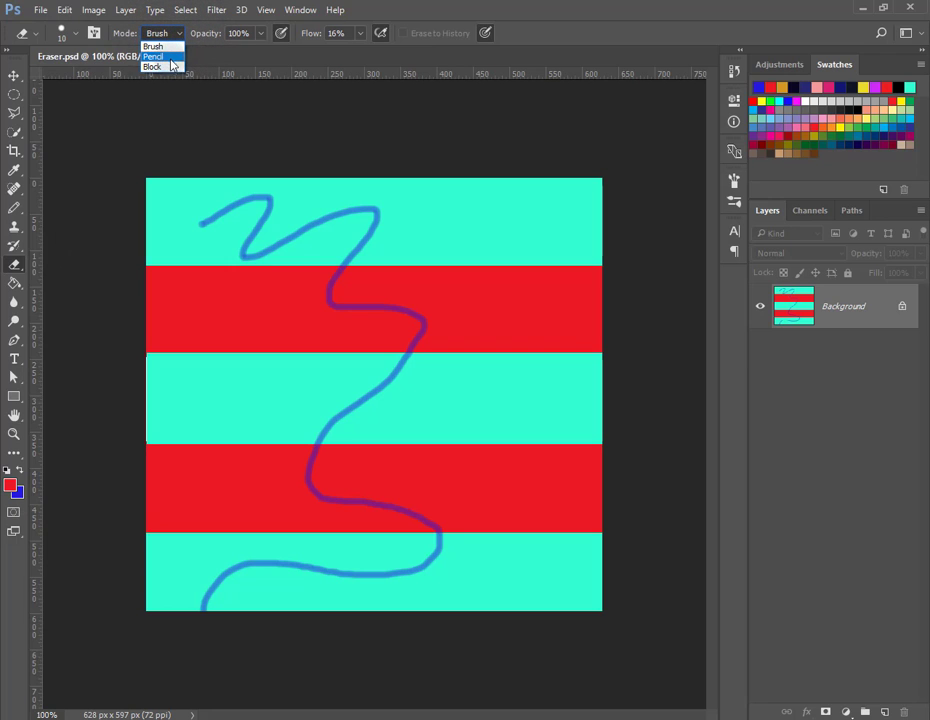
{"action": "left_click", "coordinate": [172, 67]}
{"action": "mouse_move", "coordinate": [432, 185]}
{"action": "left_mouse_down"}
{"action": "mouse_move", "coordinate": [437, 254]}
{"action": "mouse_move", "coordinate": [550, 318]}
{"action": "mouse_move", "coordinate": [440, 413]}
{"action": "mouse_move", "coordinate": [506, 442]}
{"action": "mouse_move", "coordinate": [486, 550]}
{"action": "mouse_move", "coordinate": [534, 557]}
{"action": "mouse_move", "coordinate": [525, 597]}
{"action": "mouse_move", "coordinate": [388, 602]}
{"action": "left_mouse_up"}
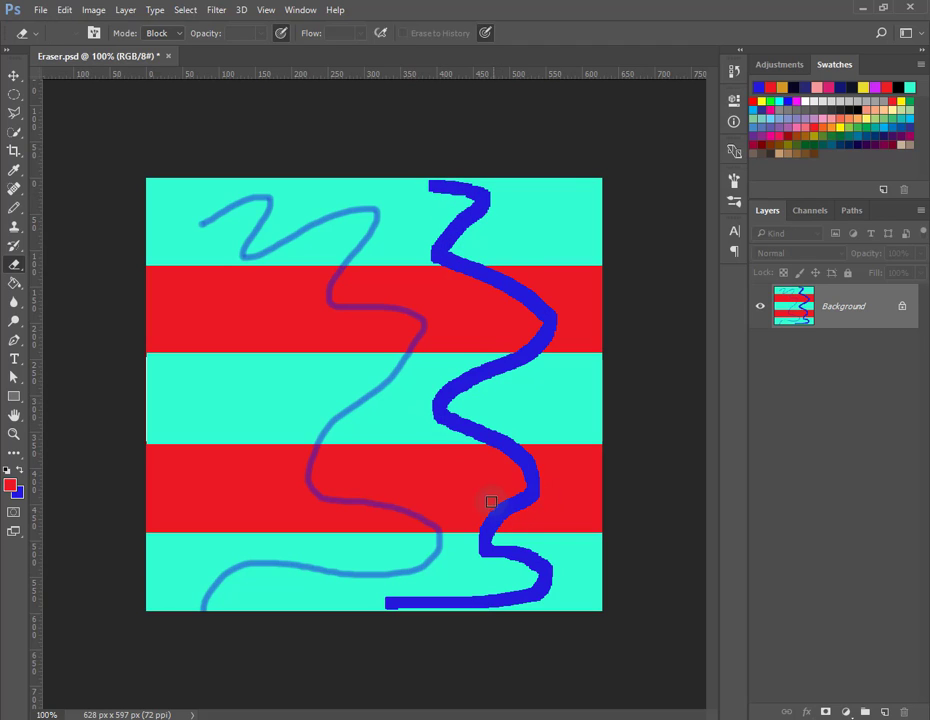
{"action": "left_click", "coordinate": [177, 36]}
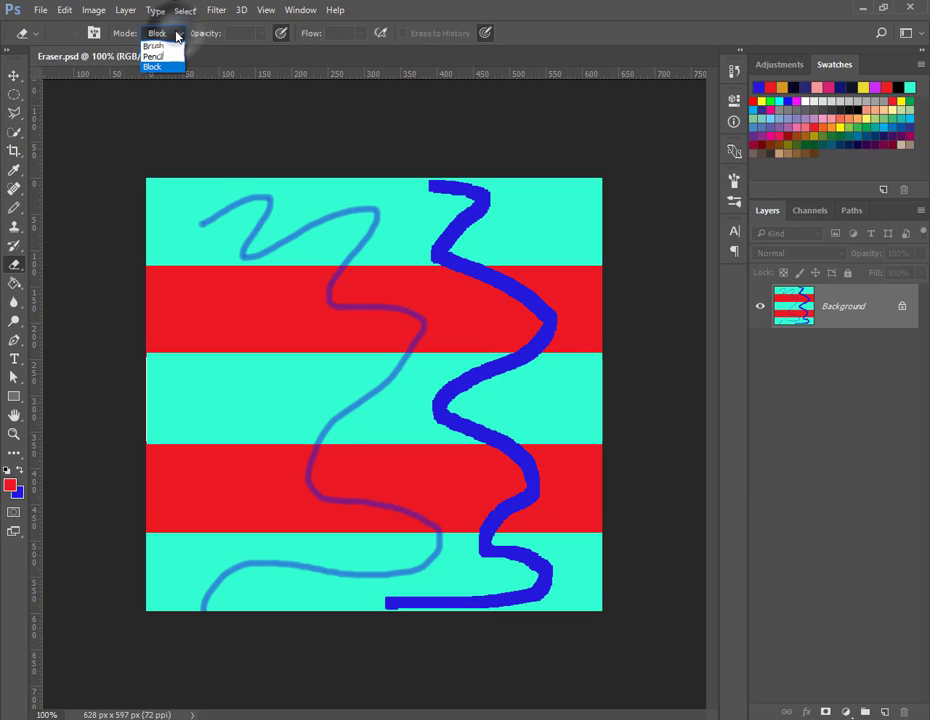
{"action": "left_click", "coordinate": [160, 52]}
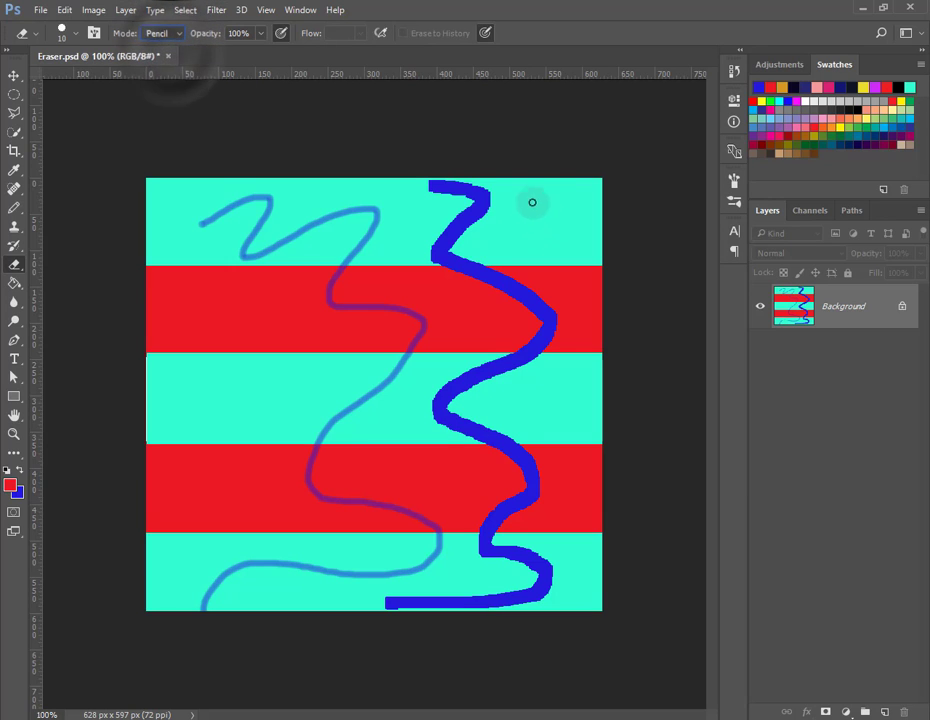
{"action": "mouse_move", "coordinate": [535, 195]}
{"action": "left_mouse_down"}
{"action": "mouse_move", "coordinate": [587, 355]}
{"action": "mouse_move", "coordinate": [563, 590]}
{"action": "left_mouse_up"}
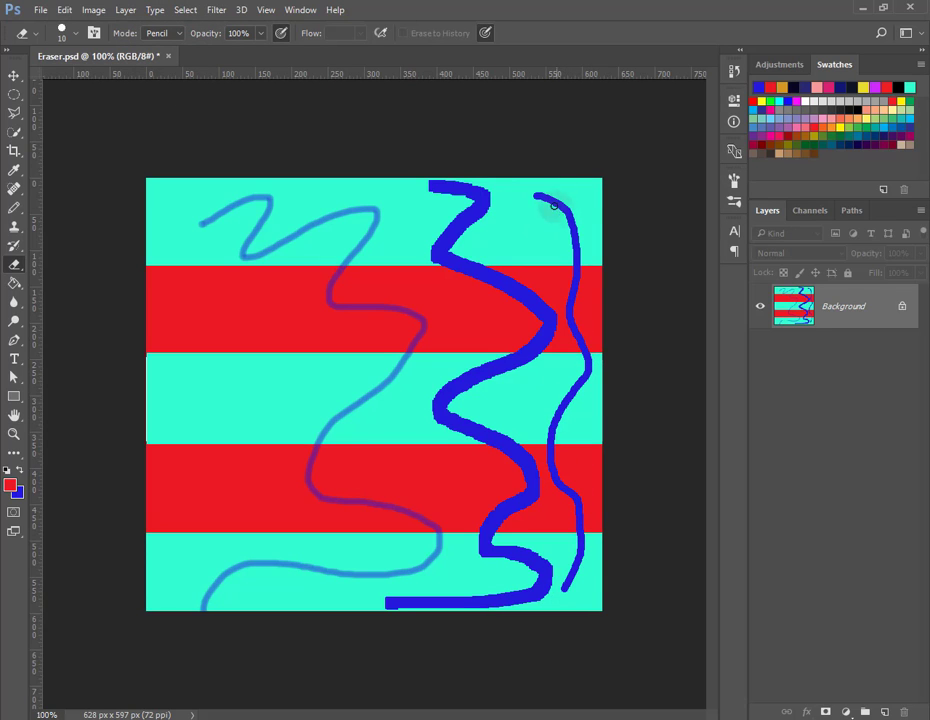
At 51% opacity, erase a faint wavy line down the left side, then return to Brush mode.
{"action": "left_click", "coordinate": [265, 35]}
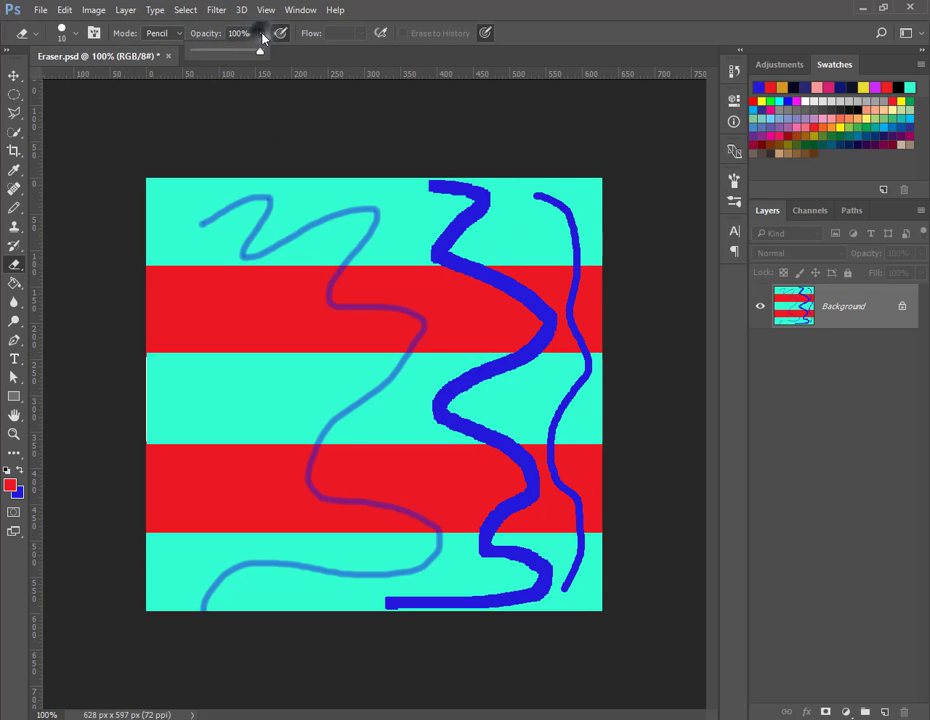
{"action": "left_click_drag", "start_coordinate": [264, 49], "coordinate": [228, 55]}
{"action": "mouse_move", "coordinate": [187, 242]}
{"action": "left_mouse_down"}
{"action": "mouse_move", "coordinate": [221, 278]}
{"action": "mouse_move", "coordinate": [216, 336]}
{"action": "mouse_move", "coordinate": [245, 384]}
{"action": "mouse_move", "coordinate": [228, 465]}
{"action": "left_mouse_up"}
{"action": "mouse_move", "coordinate": [247, 512]}
{"action": "left_mouse_down"}
{"action": "mouse_move", "coordinate": [201, 556]}
{"action": "mouse_move", "coordinate": [210, 572]}
{"action": "left_mouse_up"}
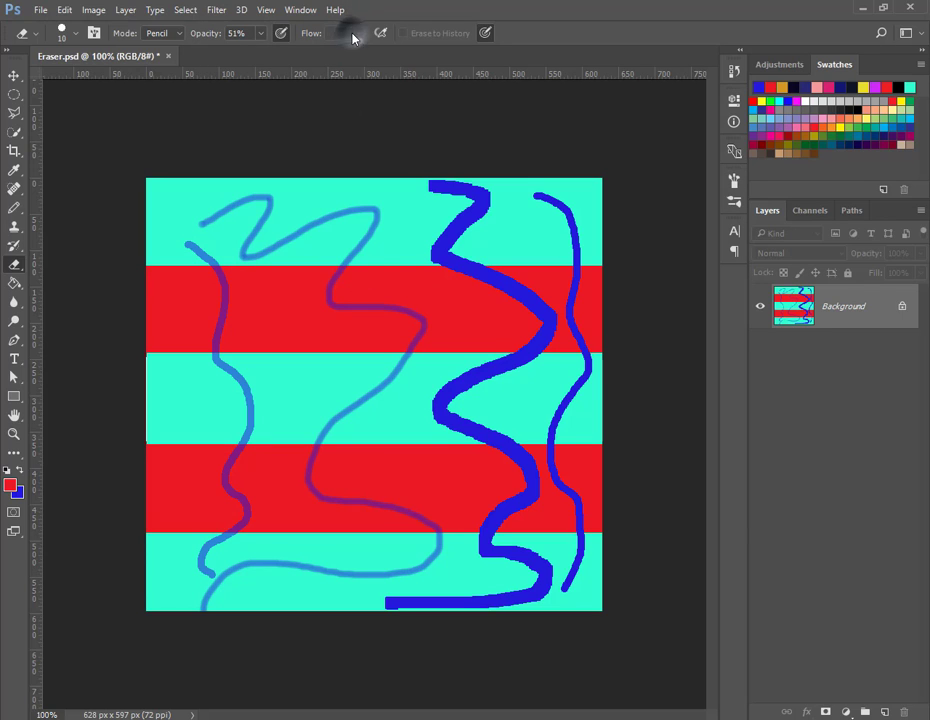
{"action": "left_click", "coordinate": [171, 40]}
{"action": "left_click", "coordinate": [152, 30]}
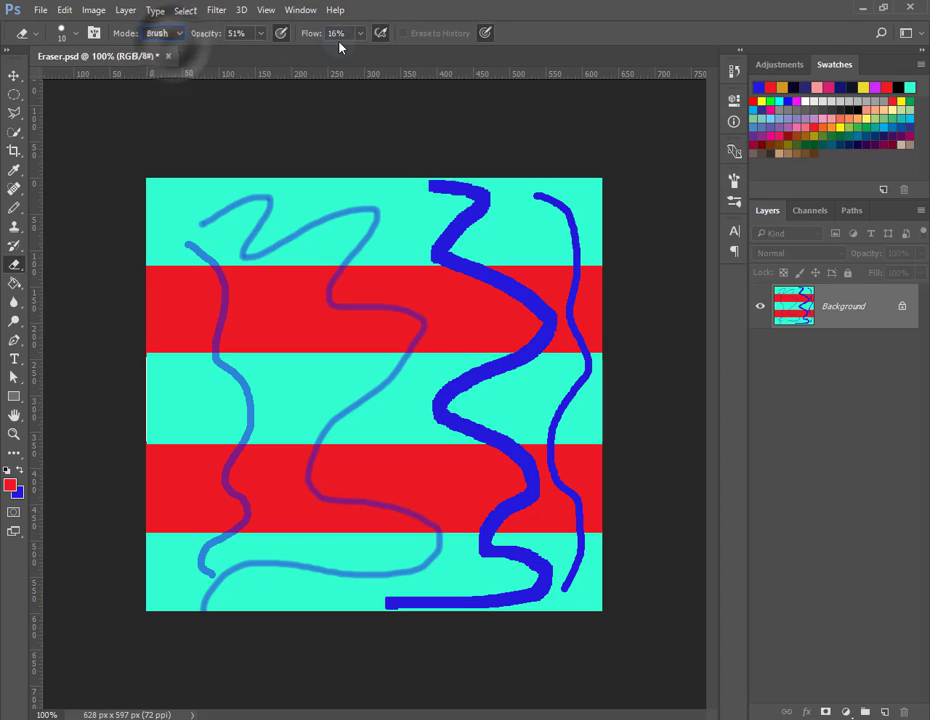
{"action": "left_click", "coordinate": [360, 33]}
Scribble dense (100% flow) and faint (19% flow) smudges on the red band, then unlock Background as Layer 0.
{"action": "left_click_drag", "start_coordinate": [359, 54], "coordinate": [452, 55]}
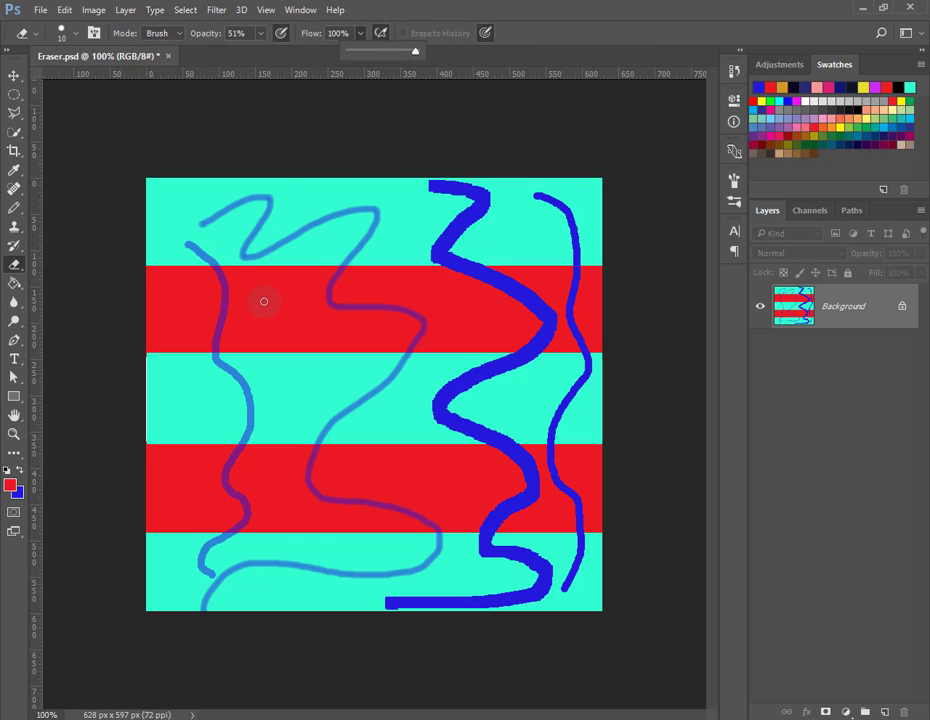
{"action": "mouse_move", "coordinate": [245, 310]}
{"action": "left_mouse_down"}
{"action": "mouse_move", "coordinate": [297, 311]}
{"action": "mouse_move", "coordinate": [305, 350]}
{"action": "mouse_move", "coordinate": [295, 403]}
{"action": "mouse_move", "coordinate": [280, 383]}
{"action": "left_mouse_up"}
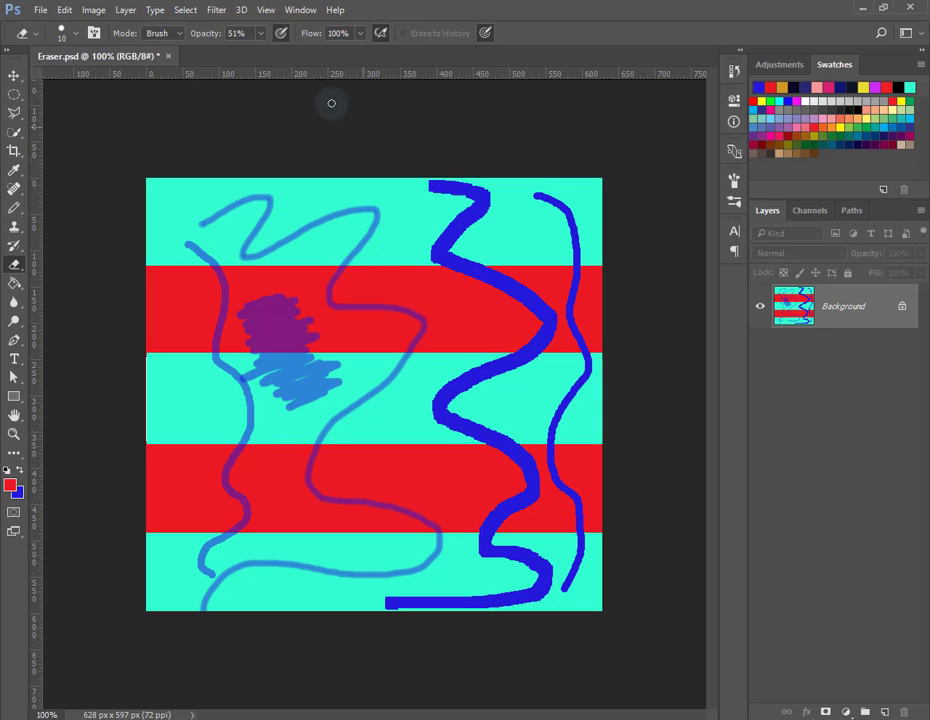
{"action": "left_click", "coordinate": [358, 35]}
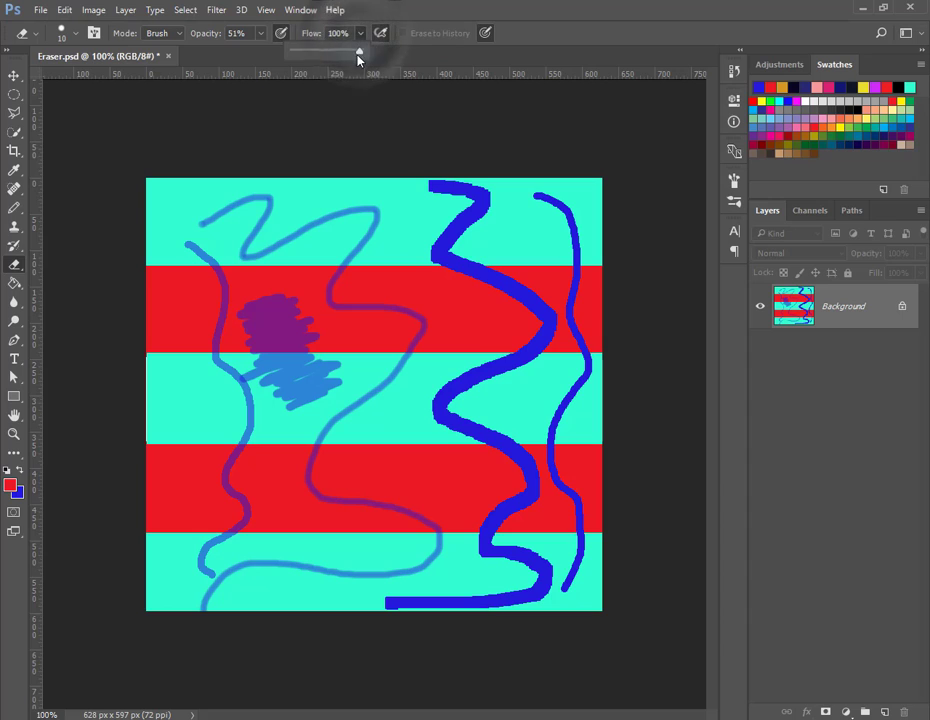
{"action": "left_click_drag", "start_coordinate": [359, 55], "coordinate": [301, 55]}
{"action": "left_click", "coordinate": [380, 10]}
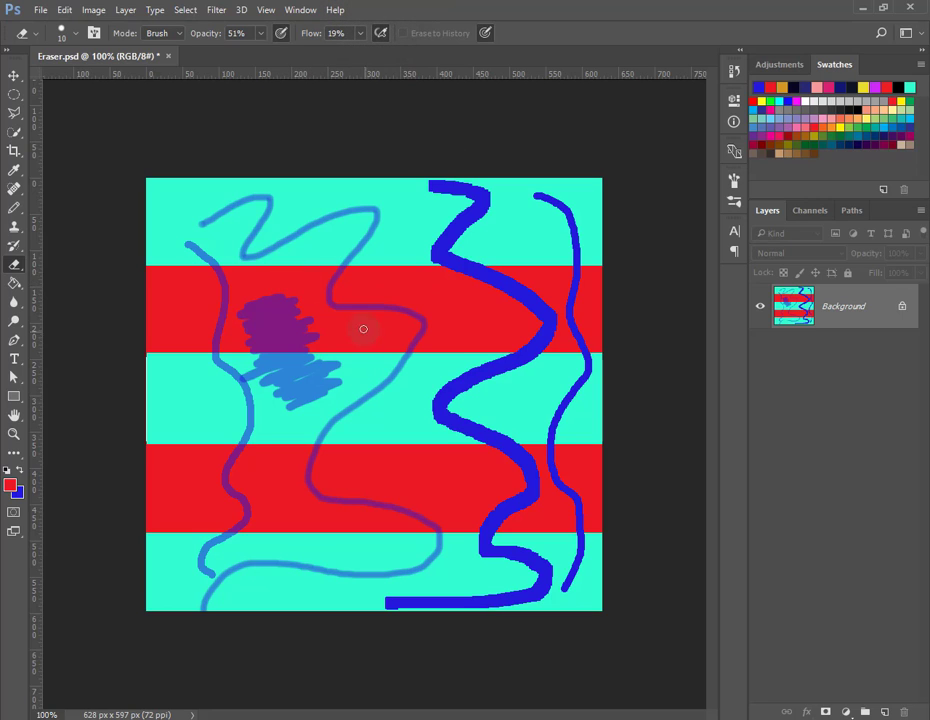
{"action": "mouse_move", "coordinate": [363, 328]}
{"action": "left_mouse_down"}
{"action": "mouse_move", "coordinate": [378, 328]}
{"action": "mouse_move", "coordinate": [353, 332]}
{"action": "mouse_move", "coordinate": [358, 346]}
{"action": "mouse_move", "coordinate": [377, 349]}
{"action": "left_mouse_up"}
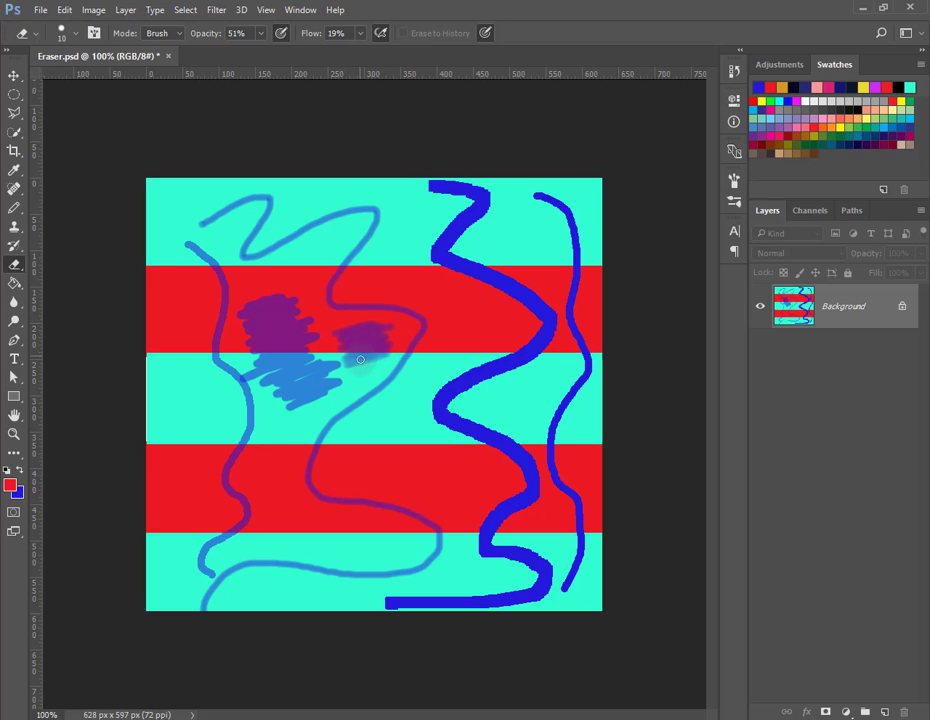
{"action": "left_click_drag", "start_coordinate": [361, 359], "coordinate": [370, 342]}
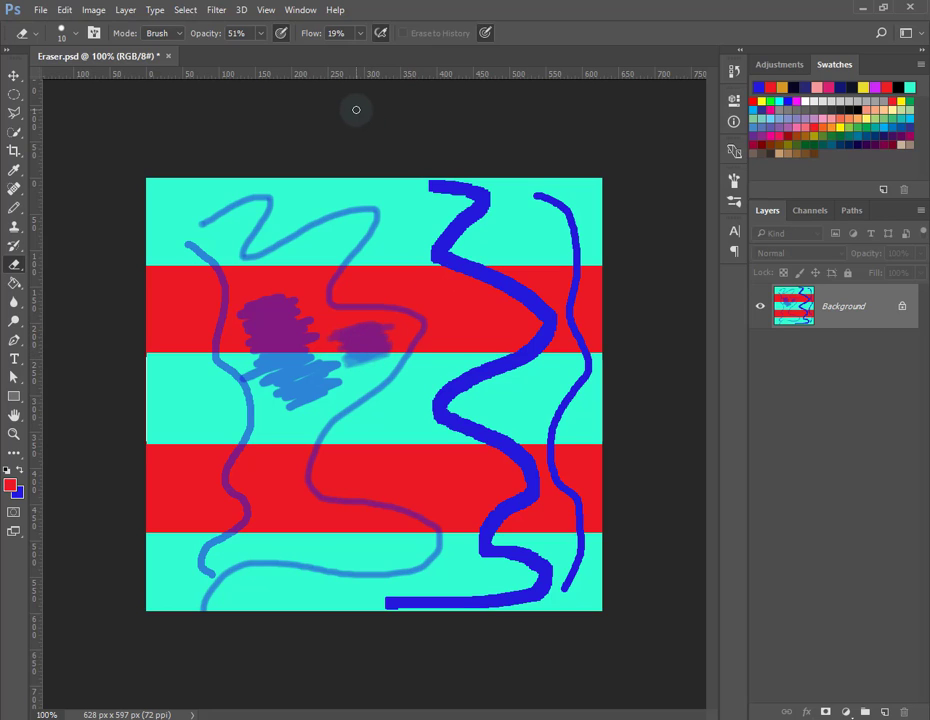
{"action": "left_click", "coordinate": [903, 309]}
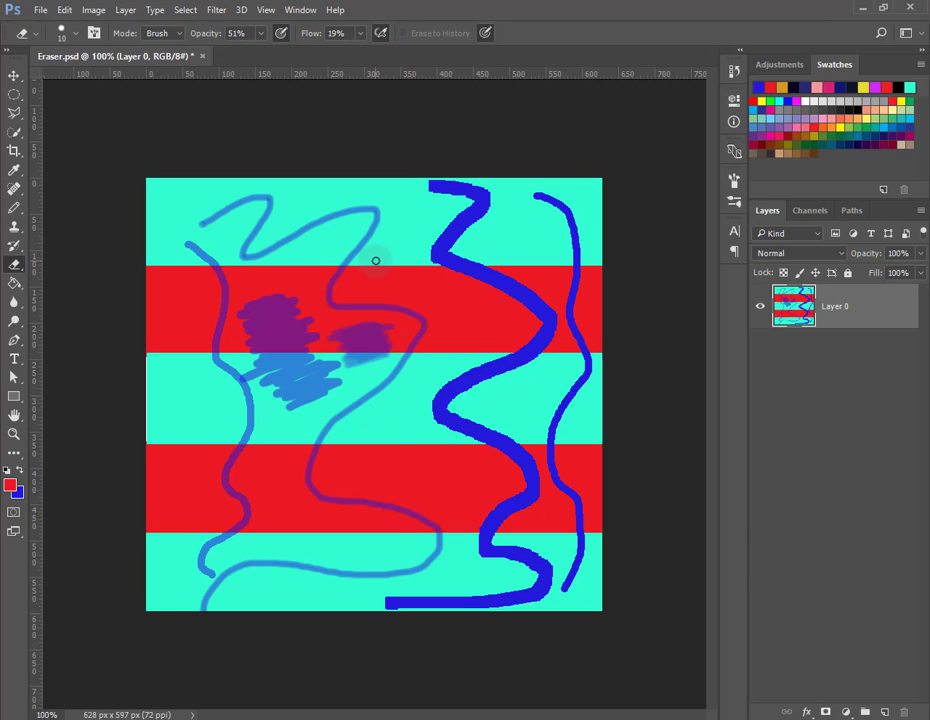
Erase a soft see-through patch on the upper red band, then raise eraser flow to 100%.
{"action": "mouse_move", "coordinate": [376, 259]}
{"action": "left_mouse_down"}
{"action": "mouse_move", "coordinate": [373, 266]}
{"action": "mouse_move", "coordinate": [415, 266]}
{"action": "mouse_move", "coordinate": [417, 297]}
{"action": "mouse_move", "coordinate": [386, 312]}
{"action": "mouse_move", "coordinate": [504, 326]}
{"action": "mouse_move", "coordinate": [426, 365]}
{"action": "mouse_move", "coordinate": [413, 336]}
{"action": "mouse_move", "coordinate": [430, 252]}
{"action": "mouse_move", "coordinate": [356, 265]}
{"action": "mouse_move", "coordinate": [363, 288]}
{"action": "mouse_move", "coordinate": [430, 305]}
{"action": "mouse_move", "coordinate": [484, 338]}
{"action": "mouse_move", "coordinate": [438, 353]}
{"action": "mouse_move", "coordinate": [424, 320]}
{"action": "mouse_move", "coordinate": [486, 282]}
{"action": "mouse_move", "coordinate": [394, 276]}
{"action": "mouse_move", "coordinate": [436, 274]}
{"action": "mouse_move", "coordinate": [449, 296]}
{"action": "left_mouse_up"}
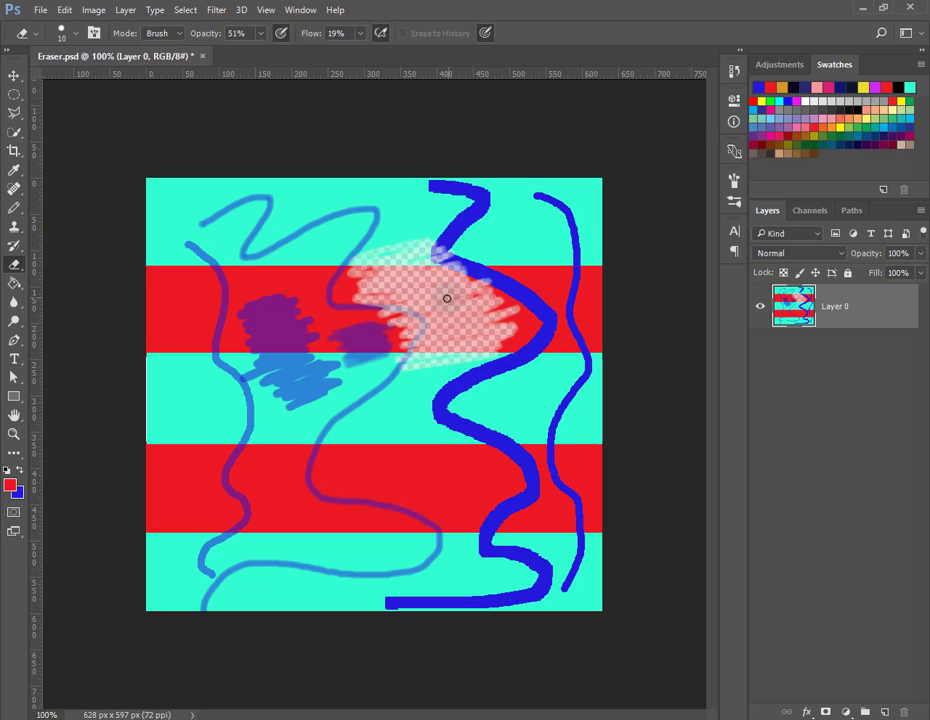
{"action": "left_click", "coordinate": [360, 34]}
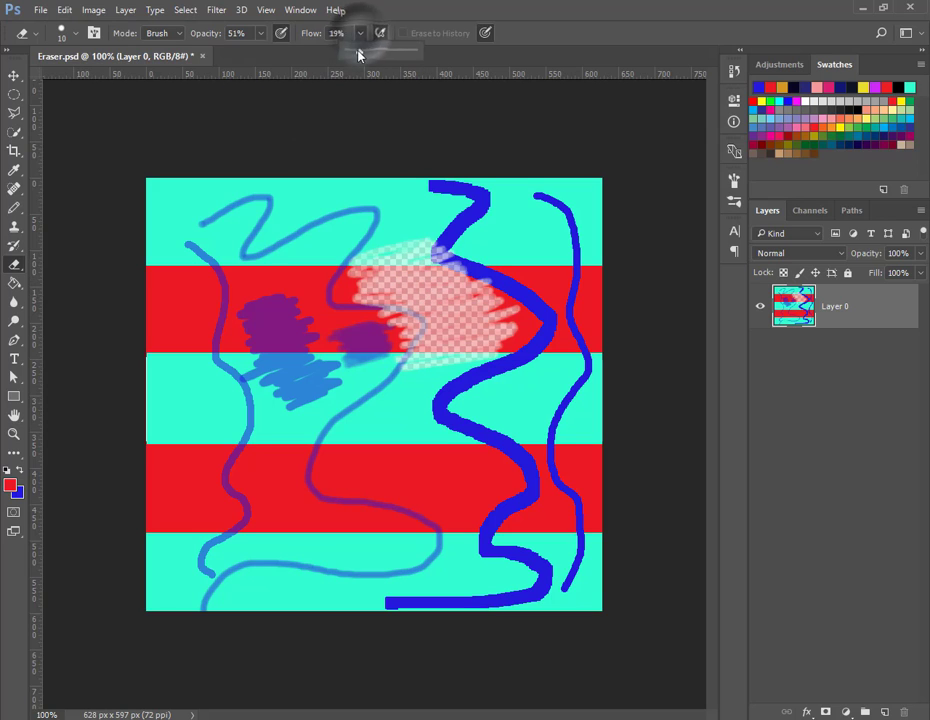
{"action": "left_click_drag", "start_coordinate": [358, 53], "coordinate": [416, 50]}
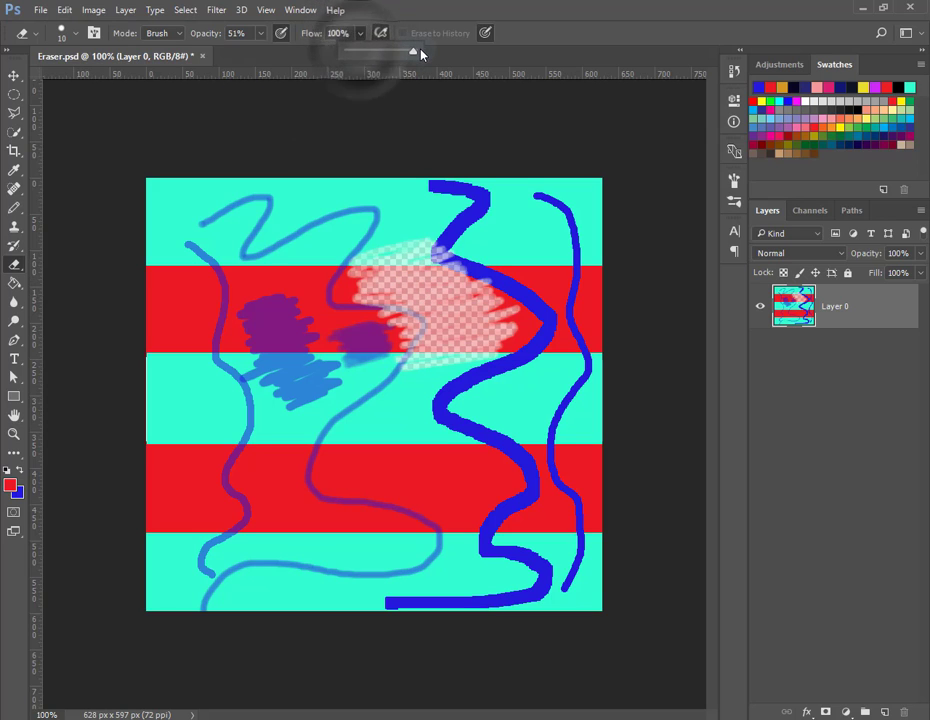
Set the eraser to 100% opacity and a 42 px size.
{"action": "left_click", "coordinate": [259, 34]}
{"action": "left_click_drag", "start_coordinate": [257, 51], "coordinate": [301, 56]}
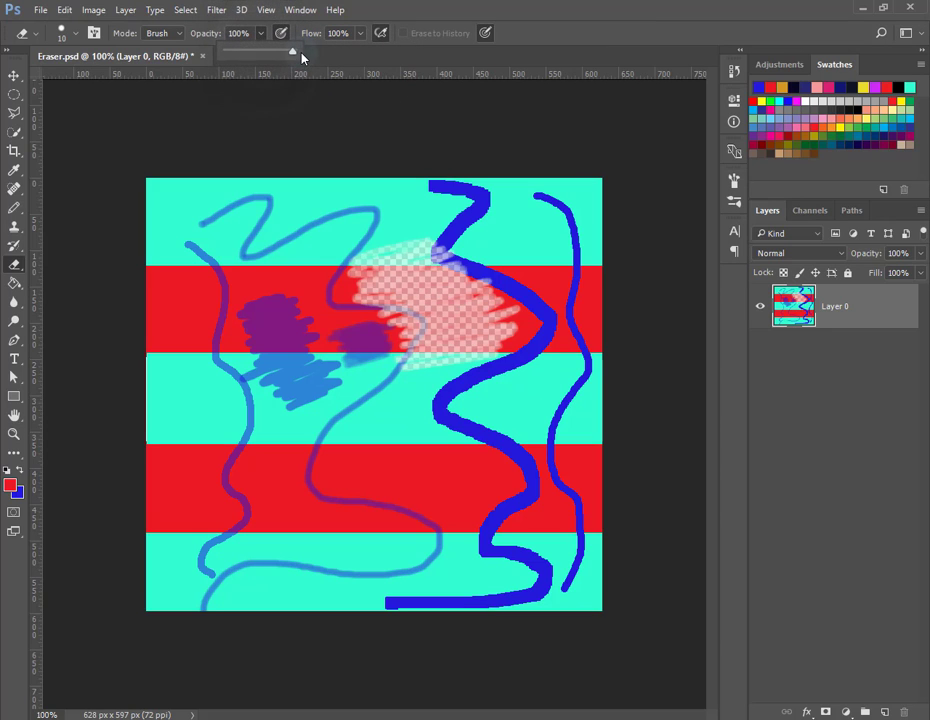
{"action": "left_click", "coordinate": [62, 33]}
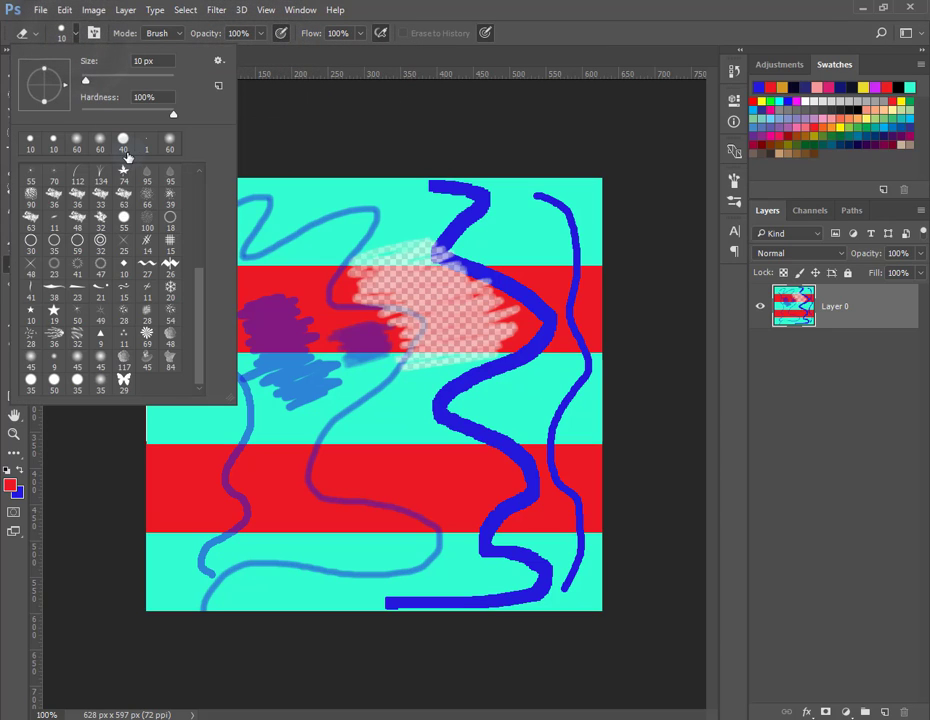
{"action": "left_click_drag", "start_coordinate": [91, 81], "coordinate": [99, 80]}
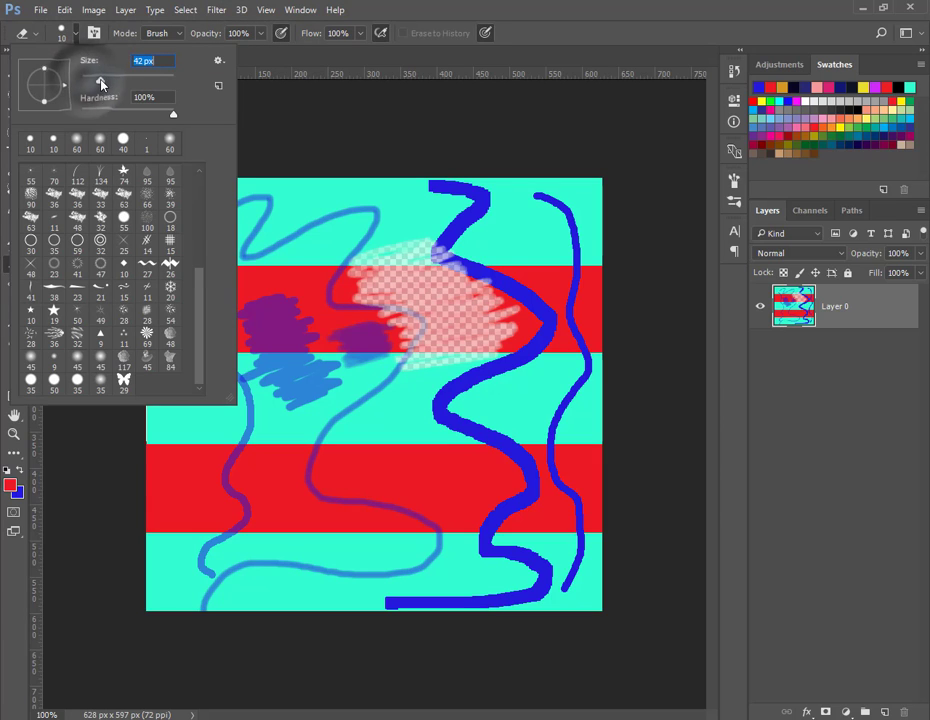
{"action": "key", "text": "Return"}
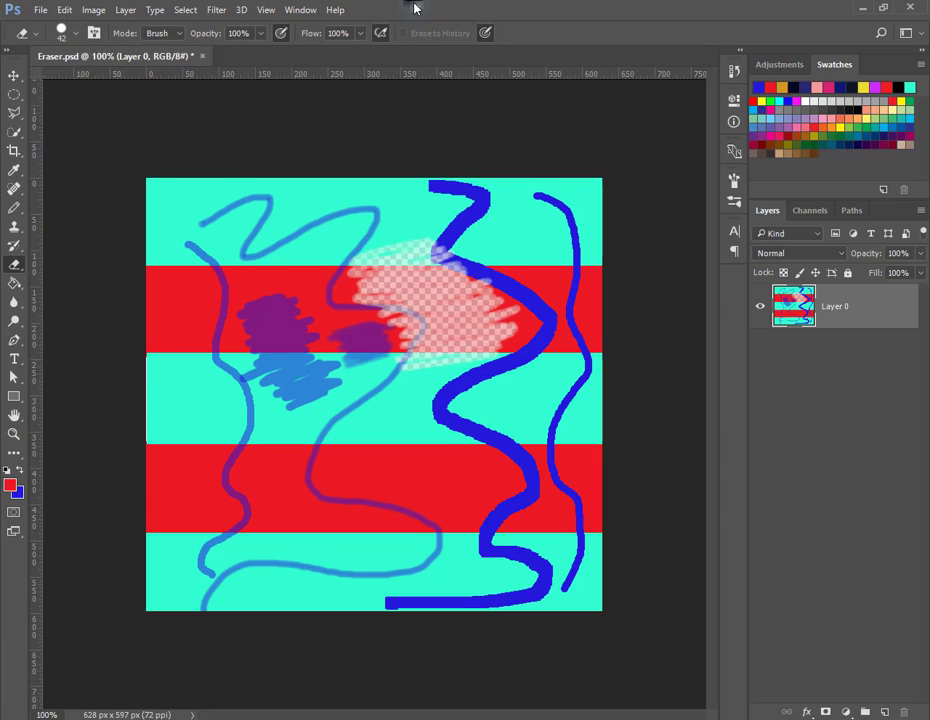
Erase large transparent areas across the centre, lower right and thin blue stroke tip, then show History.
{"action": "mouse_move", "coordinate": [403, 329]}
{"action": "left_mouse_down"}
{"action": "mouse_move", "coordinate": [411, 309]}
{"action": "mouse_move", "coordinate": [432, 322]}
{"action": "mouse_move", "coordinate": [276, 367]}
{"action": "mouse_move", "coordinate": [277, 396]}
{"action": "mouse_move", "coordinate": [490, 415]}
{"action": "mouse_move", "coordinate": [502, 450]}
{"action": "mouse_move", "coordinate": [425, 496]}
{"action": "mouse_move", "coordinate": [565, 544]}
{"action": "mouse_move", "coordinate": [436, 607]}
{"action": "left_mouse_up"}
{"action": "mouse_move", "coordinate": [617, 600]}
{"action": "left_mouse_down"}
{"action": "mouse_move", "coordinate": [583, 544]}
{"action": "mouse_move", "coordinate": [664, 440]}
{"action": "mouse_move", "coordinate": [461, 417]}
{"action": "mouse_move", "coordinate": [588, 337]}
{"action": "mouse_move", "coordinate": [369, 307]}
{"action": "mouse_move", "coordinate": [500, 224]}
{"action": "mouse_move", "coordinate": [473, 189]}
{"action": "mouse_move", "coordinate": [622, 234]}
{"action": "mouse_move", "coordinate": [579, 322]}
{"action": "mouse_move", "coordinate": [600, 166]}
{"action": "mouse_move", "coordinate": [581, 187]}
{"action": "mouse_move", "coordinate": [601, 272]}
{"action": "mouse_move", "coordinate": [567, 426]}
{"action": "mouse_move", "coordinate": [426, 330]}
{"action": "mouse_move", "coordinate": [434, 309]}
{"action": "left_mouse_up"}
{"action": "left_click_drag", "start_coordinate": [478, 195], "coordinate": [438, 220]}
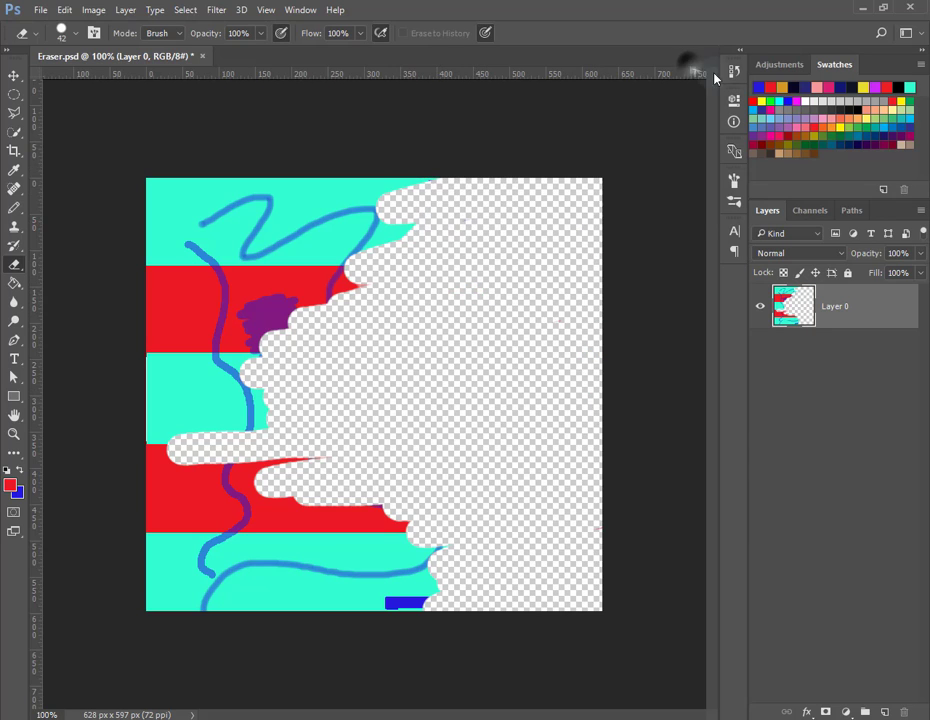
{"action": "left_click", "coordinate": [733, 122]}
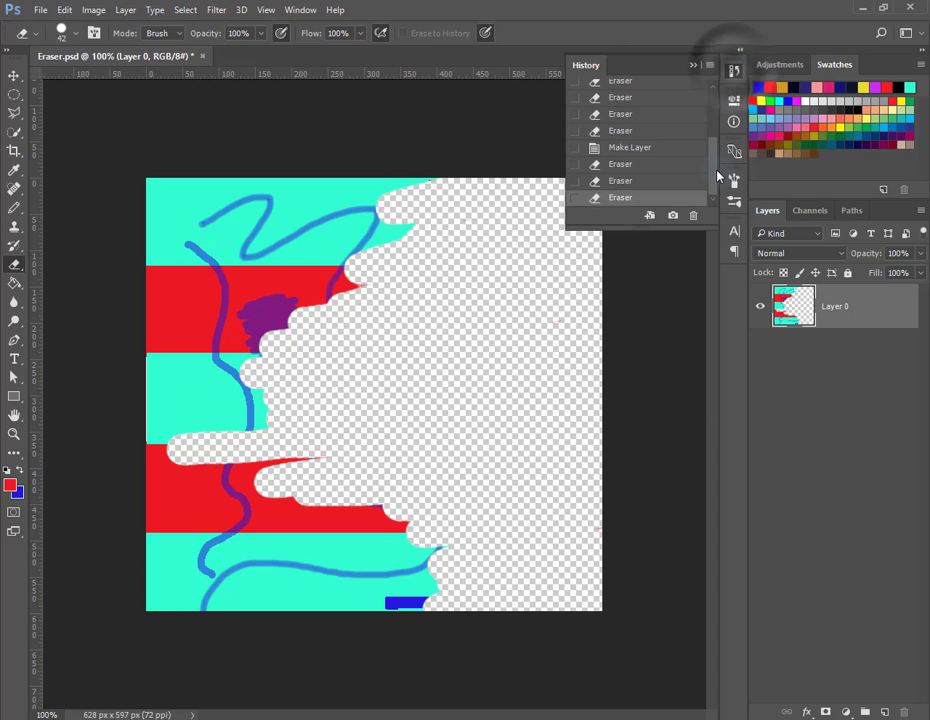
Revert the image to Snapshot 1 in the History panel, restoring the original stripes.
{"action": "left_click_drag", "start_coordinate": [716, 179], "coordinate": [716, 129]}
{"action": "left_click", "coordinate": [633, 93]}
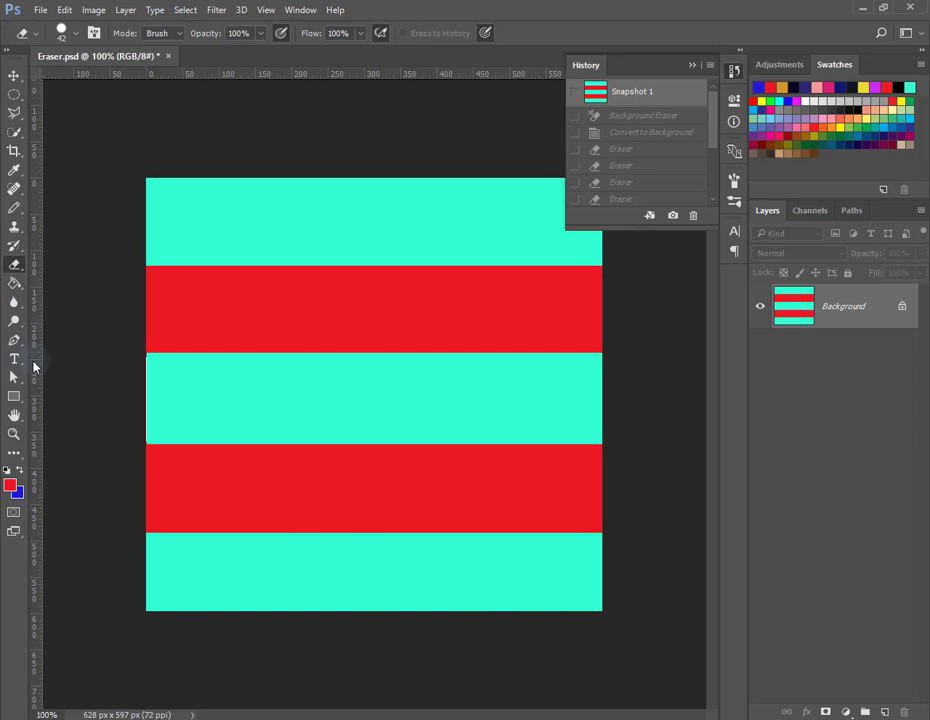
Paint a soft blue wave across the stripes with the Brush and save it as Snapshot 2.
{"action": "key", "text": "b"}
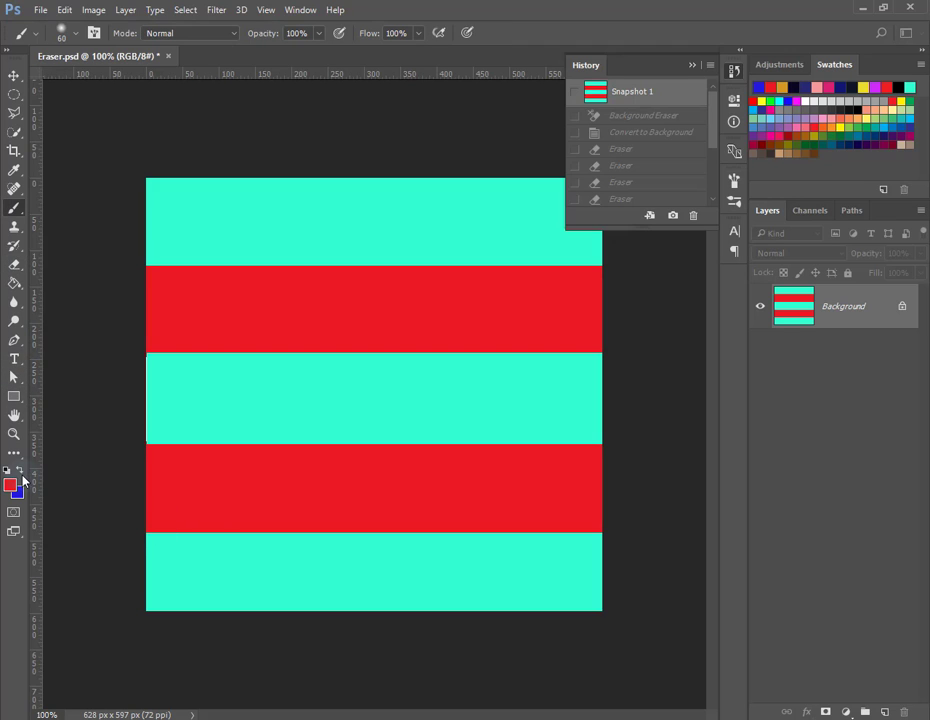
{"action": "left_click", "coordinate": [17, 494]}
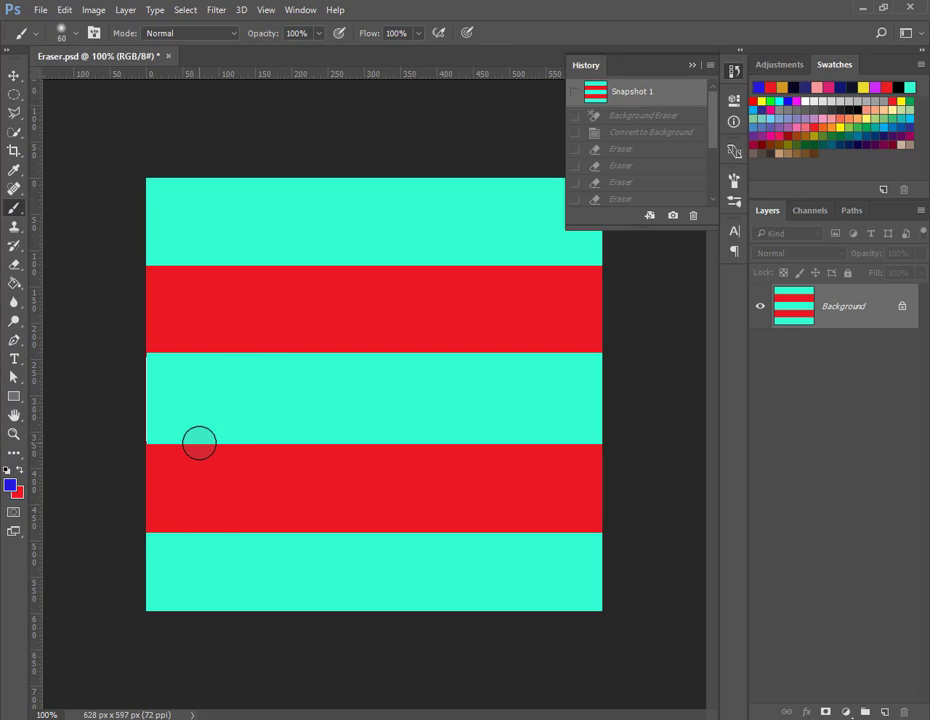
{"action": "mouse_move", "coordinate": [187, 443]}
{"action": "left_mouse_down"}
{"action": "mouse_move", "coordinate": [320, 397]}
{"action": "mouse_move", "coordinate": [407, 432]}
{"action": "mouse_move", "coordinate": [496, 266]}
{"action": "mouse_move", "coordinate": [554, 363]}
{"action": "mouse_move", "coordinate": [576, 469]}
{"action": "mouse_move", "coordinate": [604, 485]}
{"action": "left_mouse_up"}
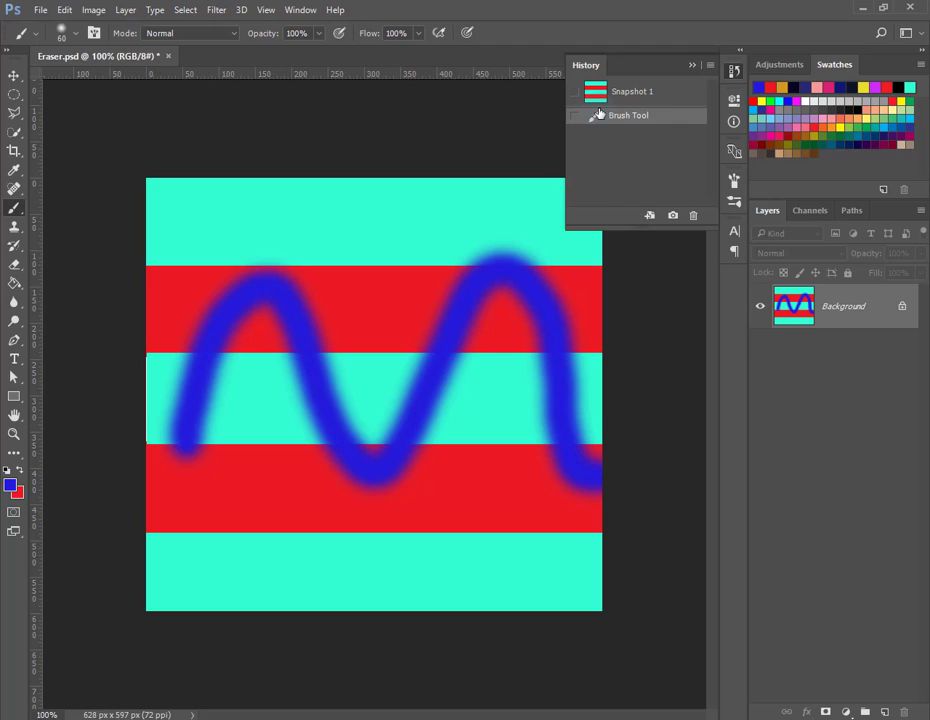
{"action": "left_click", "coordinate": [673, 216]}
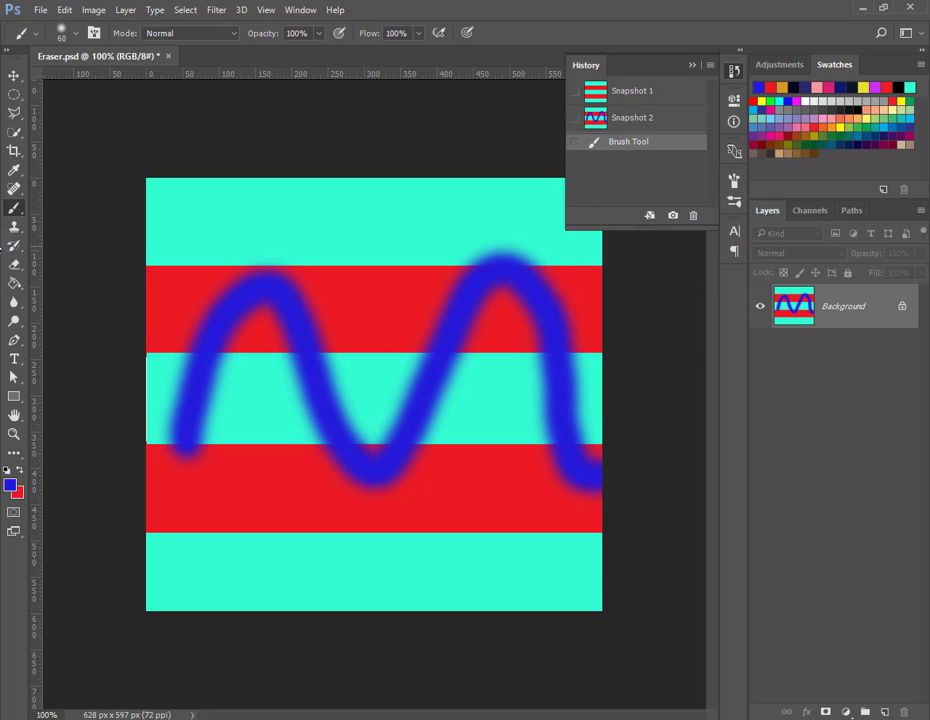
Paint a green wave along the lower bands and save the two-wave image as Snapshot 3.
{"action": "left_click", "coordinate": [12, 486]}
{"action": "left_click", "coordinate": [419, 336]}
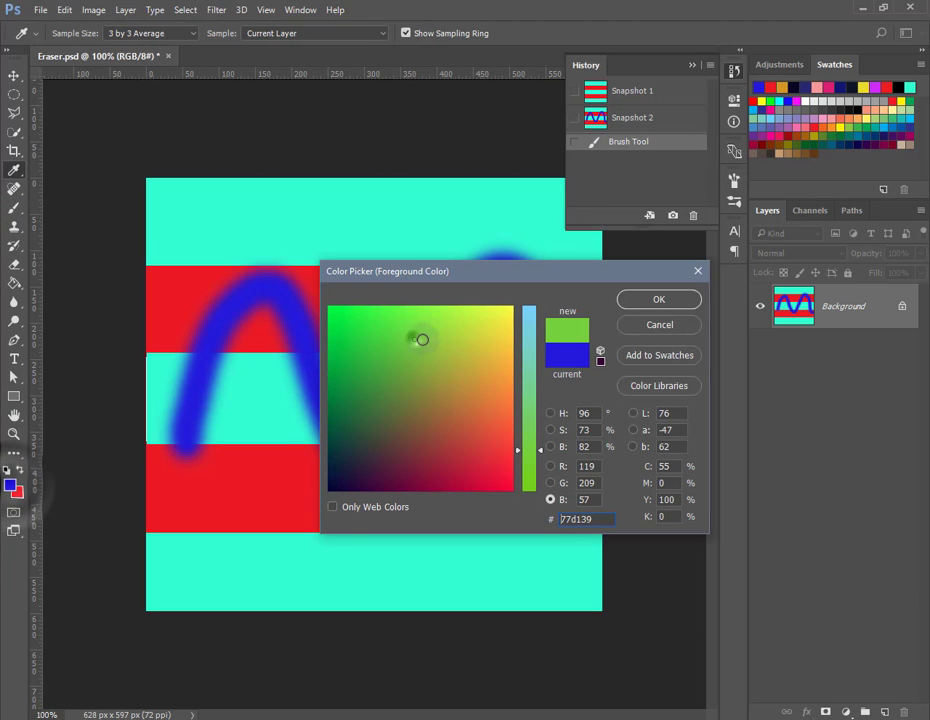
{"action": "left_click", "coordinate": [662, 301]}
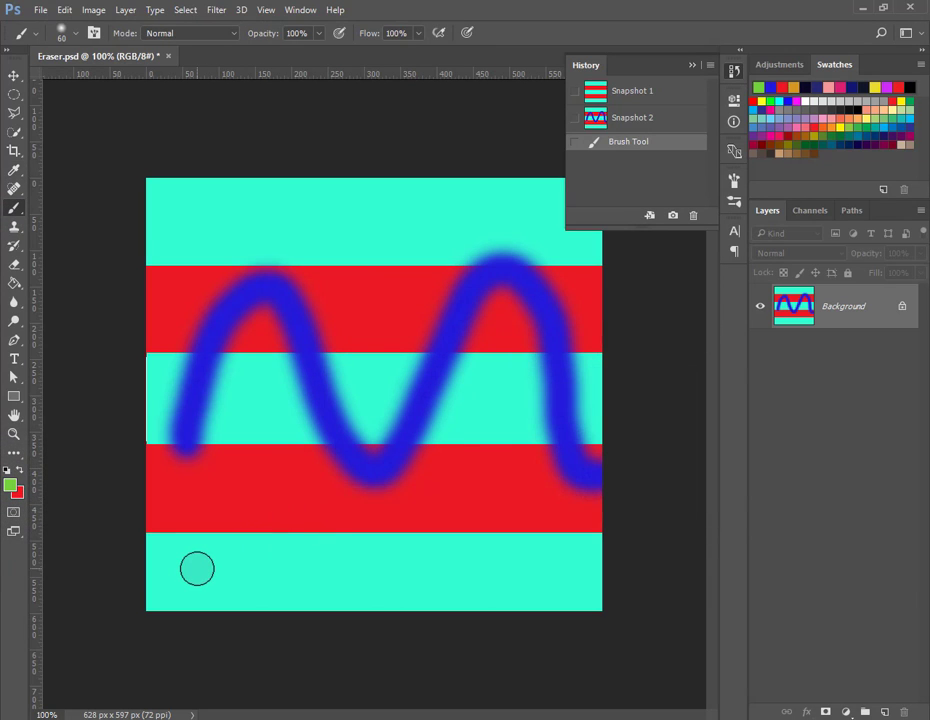
{"action": "mouse_move", "coordinate": [197, 568]}
{"action": "left_mouse_down"}
{"action": "mouse_move", "coordinate": [222, 534]}
{"action": "mouse_move", "coordinate": [334, 550]}
{"action": "mouse_move", "coordinate": [440, 519]}
{"action": "mouse_move", "coordinate": [509, 521]}
{"action": "mouse_move", "coordinate": [560, 558]}
{"action": "left_mouse_up"}
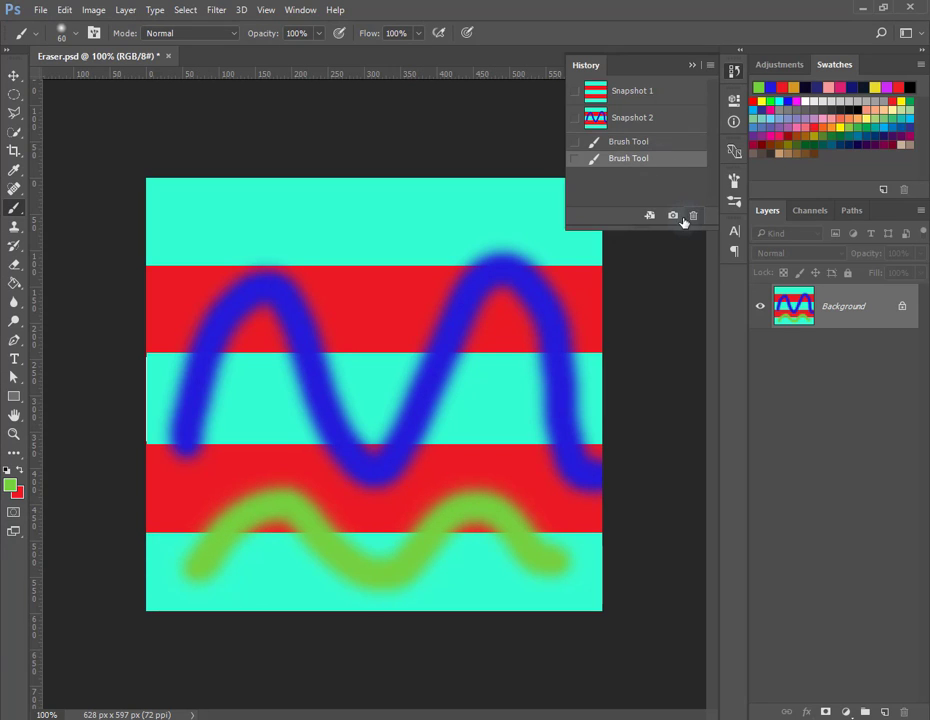
{"action": "left_click", "coordinate": [677, 217]}
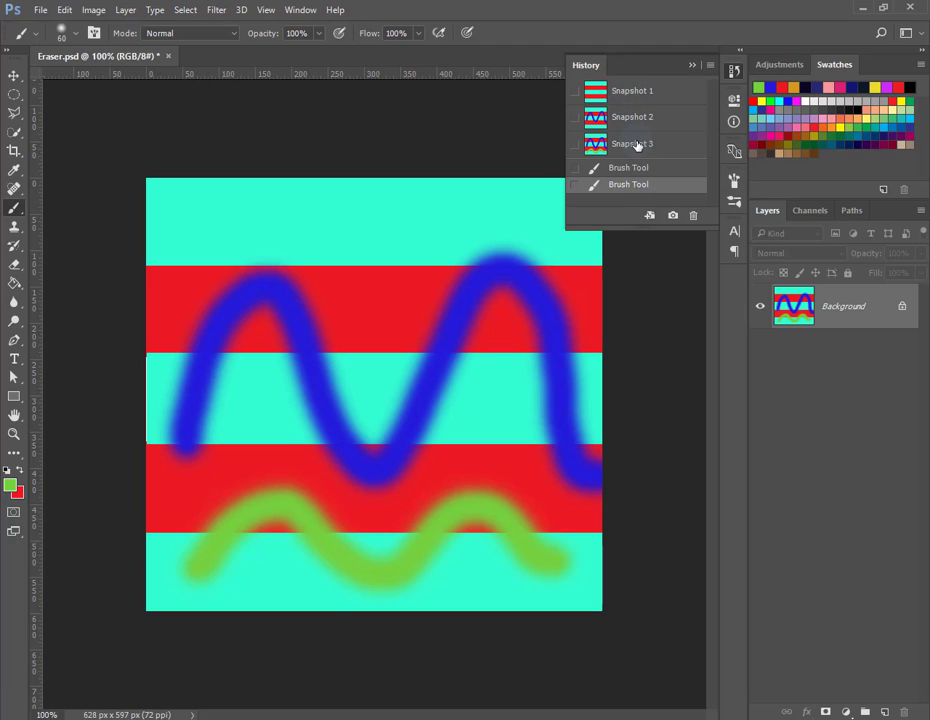
{"action": "left_click", "coordinate": [14, 264]}
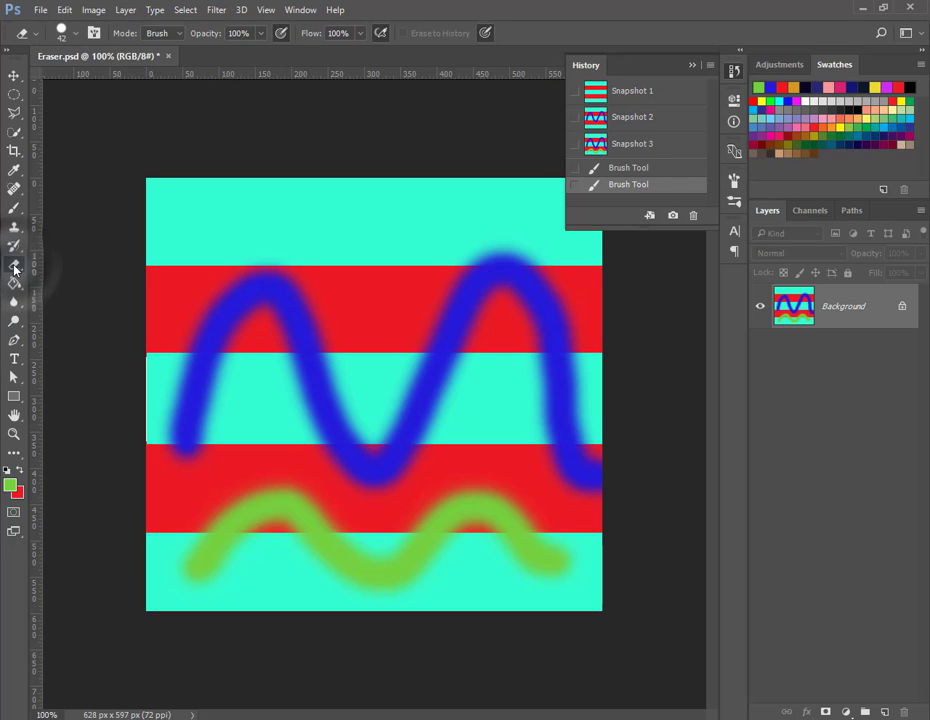
Unlock the Background into Layer 0, erase a zigzag hole through the centre, and set Snapshot 2 as history source.
{"action": "left_click", "coordinate": [903, 308]}
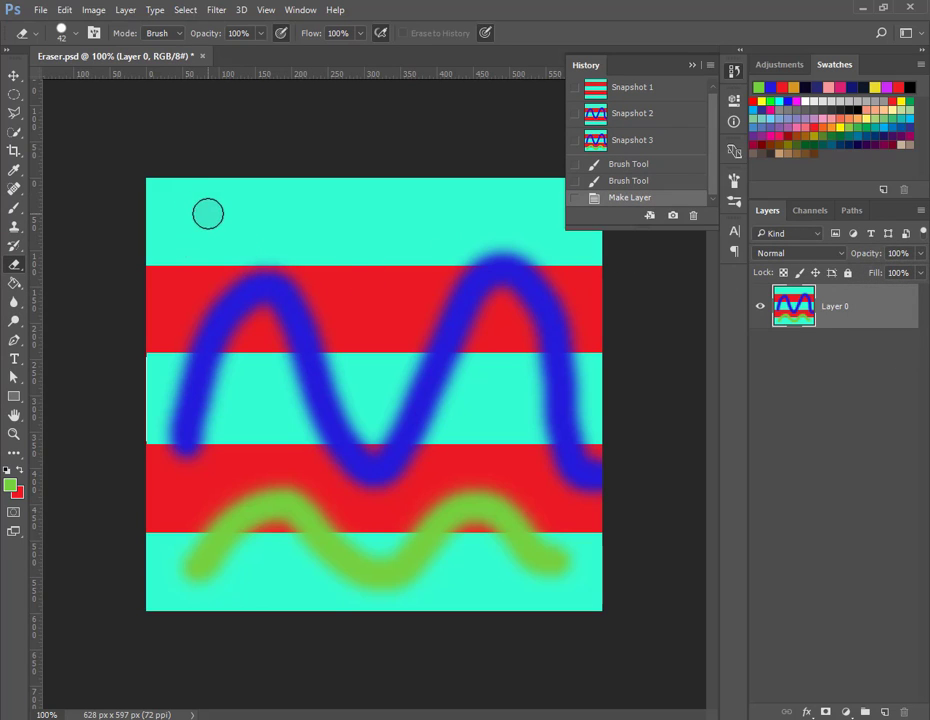
{"action": "mouse_move", "coordinate": [208, 214]}
{"action": "left_mouse_down"}
{"action": "mouse_move", "coordinate": [376, 226]}
{"action": "mouse_move", "coordinate": [496, 268]}
{"action": "mouse_move", "coordinate": [293, 303]}
{"action": "mouse_move", "coordinate": [277, 374]}
{"action": "mouse_move", "coordinate": [343, 428]}
{"action": "mouse_move", "coordinate": [455, 467]}
{"action": "mouse_move", "coordinate": [513, 525]}
{"action": "mouse_move", "coordinate": [425, 572]}
{"action": "mouse_move", "coordinate": [270, 590]}
{"action": "mouse_move", "coordinate": [349, 590]}
{"action": "mouse_move", "coordinate": [384, 295]}
{"action": "mouse_move", "coordinate": [371, 372]}
{"action": "mouse_move", "coordinate": [446, 394]}
{"action": "left_mouse_up"}
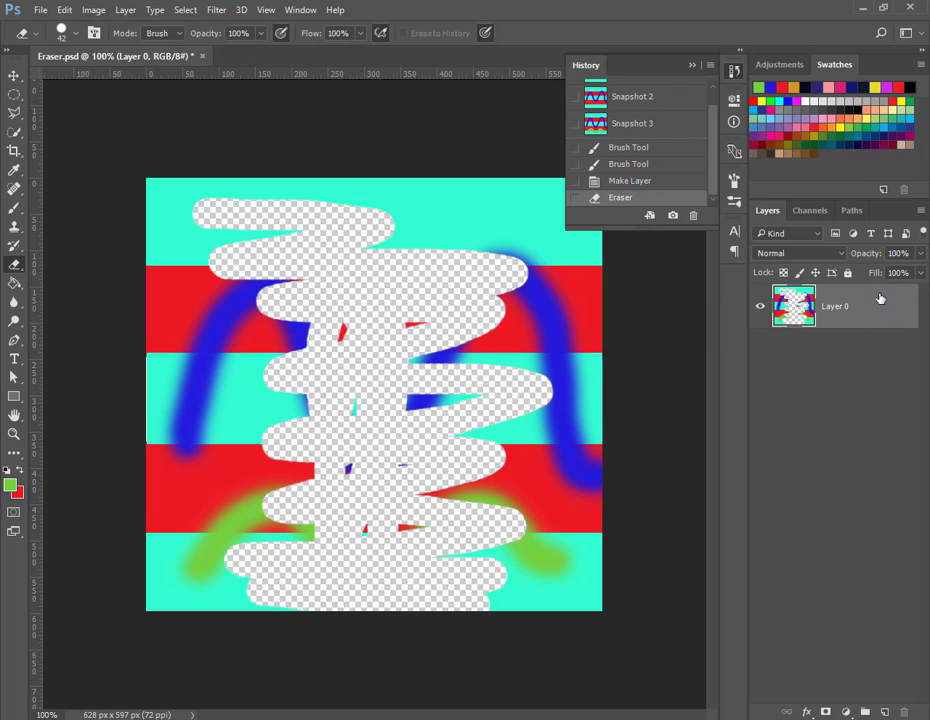
{"action": "left_click_drag", "start_coordinate": [715, 163], "coordinate": [716, 137]}
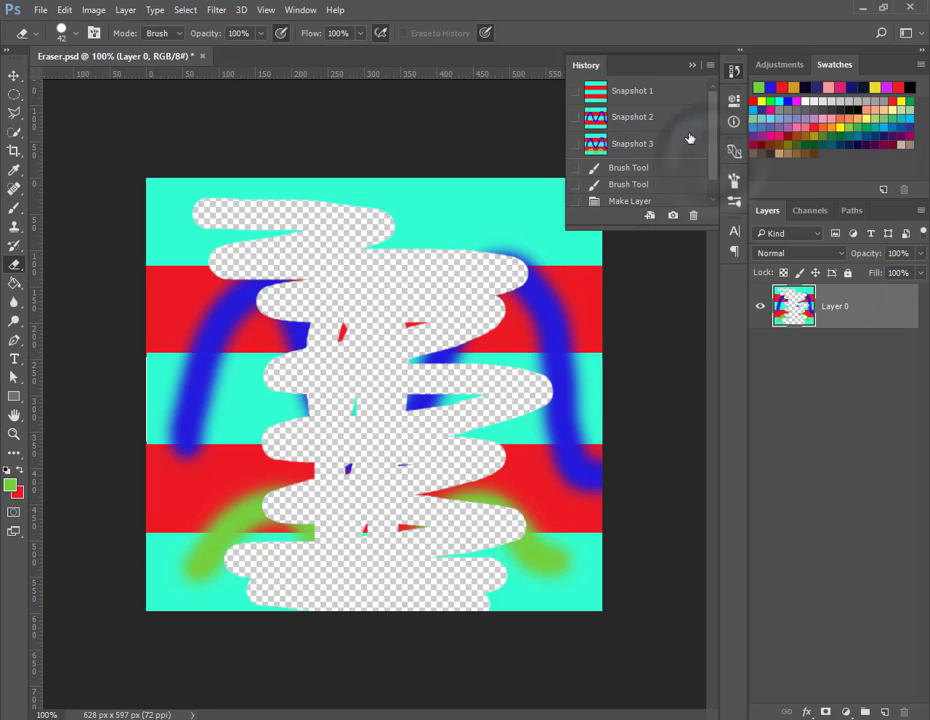
{"action": "left_click", "coordinate": [576, 119]}
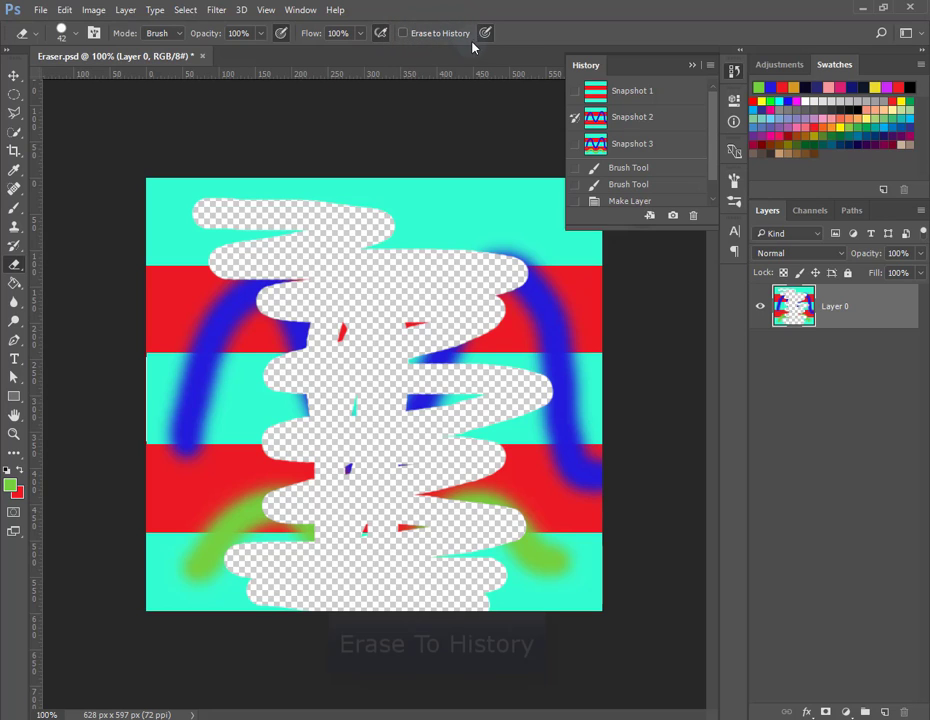
Turn on Erase to History and paint Snapshot 2's stripes and blue wave back over the holes.
{"action": "left_click", "coordinate": [403, 33]}
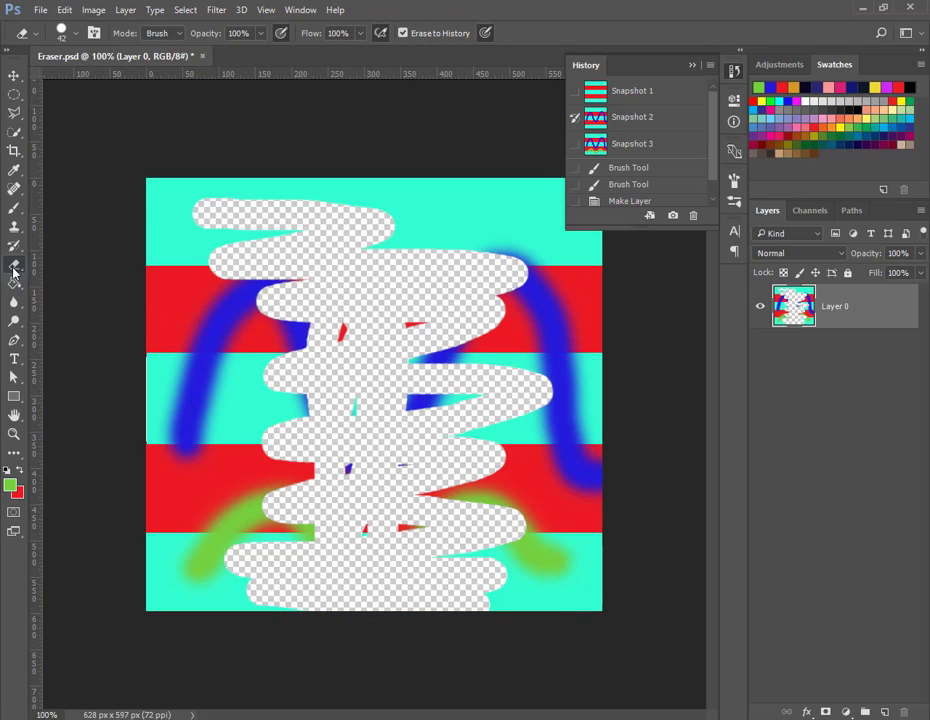
{"action": "mouse_move", "coordinate": [192, 195]}
{"action": "left_mouse_down"}
{"action": "mouse_move", "coordinate": [426, 214]}
{"action": "mouse_move", "coordinate": [249, 249]}
{"action": "mouse_move", "coordinate": [160, 291]}
{"action": "mouse_move", "coordinate": [143, 318]}
{"action": "mouse_move", "coordinate": [133, 386]}
{"action": "mouse_move", "coordinate": [249, 480]}
{"action": "mouse_move", "coordinate": [266, 519]}
{"action": "mouse_move", "coordinate": [450, 515]}
{"action": "mouse_move", "coordinate": [253, 544]}
{"action": "mouse_move", "coordinate": [151, 613]}
{"action": "mouse_move", "coordinate": [201, 550]}
{"action": "mouse_move", "coordinate": [423, 386]}
{"action": "mouse_move", "coordinate": [403, 365]}
{"action": "mouse_move", "coordinate": [179, 470]}
{"action": "mouse_move", "coordinate": [185, 438]}
{"action": "mouse_move", "coordinate": [517, 230]}
{"action": "mouse_move", "coordinate": [527, 270]}
{"action": "mouse_move", "coordinate": [472, 363]}
{"action": "left_mouse_up"}
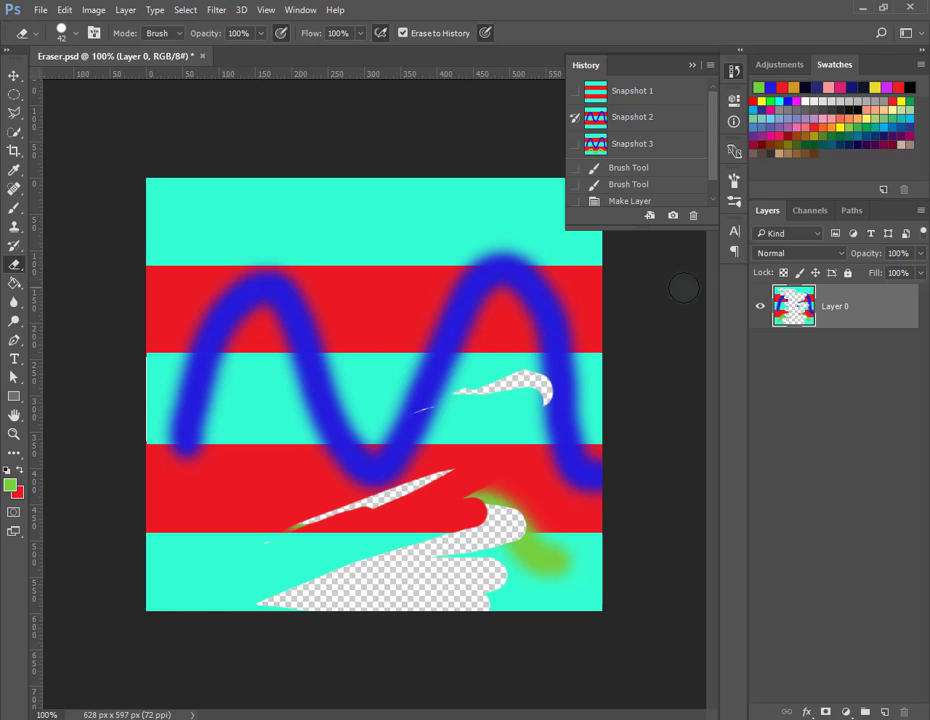
{"action": "mouse_move", "coordinate": [442, 409]}
{"action": "left_mouse_down"}
{"action": "mouse_move", "coordinate": [536, 408]}
{"action": "mouse_move", "coordinate": [193, 594]}
{"action": "mouse_move", "coordinate": [556, 492]}
{"action": "mouse_move", "coordinate": [245, 629]}
{"action": "mouse_move", "coordinate": [680, 512]}
{"action": "mouse_move", "coordinate": [297, 623]}
{"action": "mouse_move", "coordinate": [556, 492]}
{"action": "left_mouse_up"}
{"action": "mouse_move", "coordinate": [250, 443]}
{"action": "left_mouse_down"}
{"action": "mouse_move", "coordinate": [162, 440]}
{"action": "mouse_move", "coordinate": [619, 409]}
{"action": "mouse_move", "coordinate": [253, 315]}
{"action": "mouse_move", "coordinate": [297, 258]}
{"action": "left_mouse_up"}
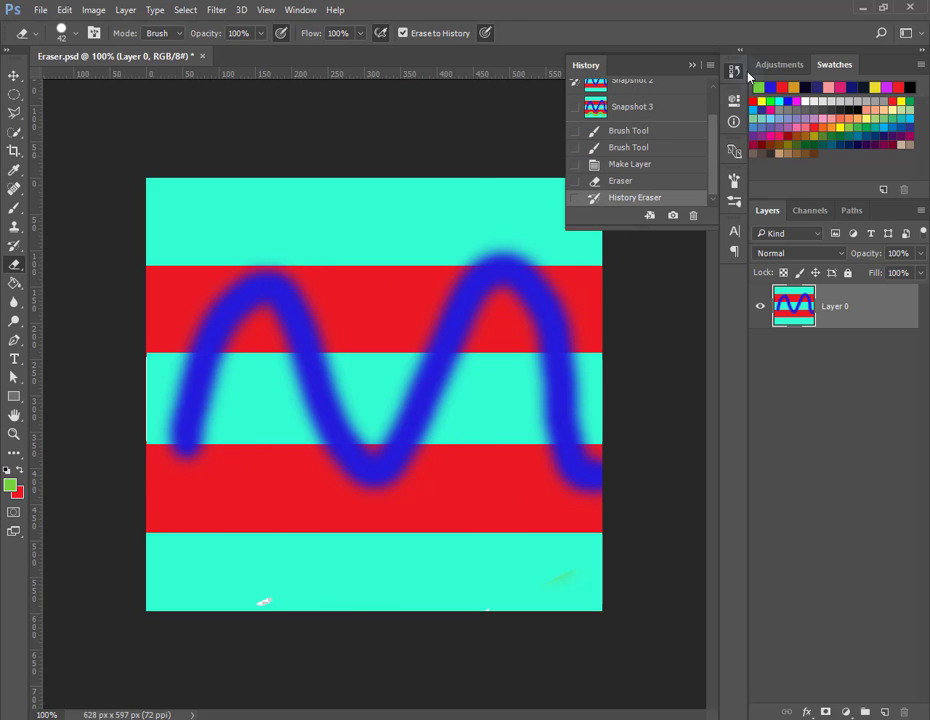
{"action": "left_click_drag", "start_coordinate": [712, 165], "coordinate": [712, 110]}
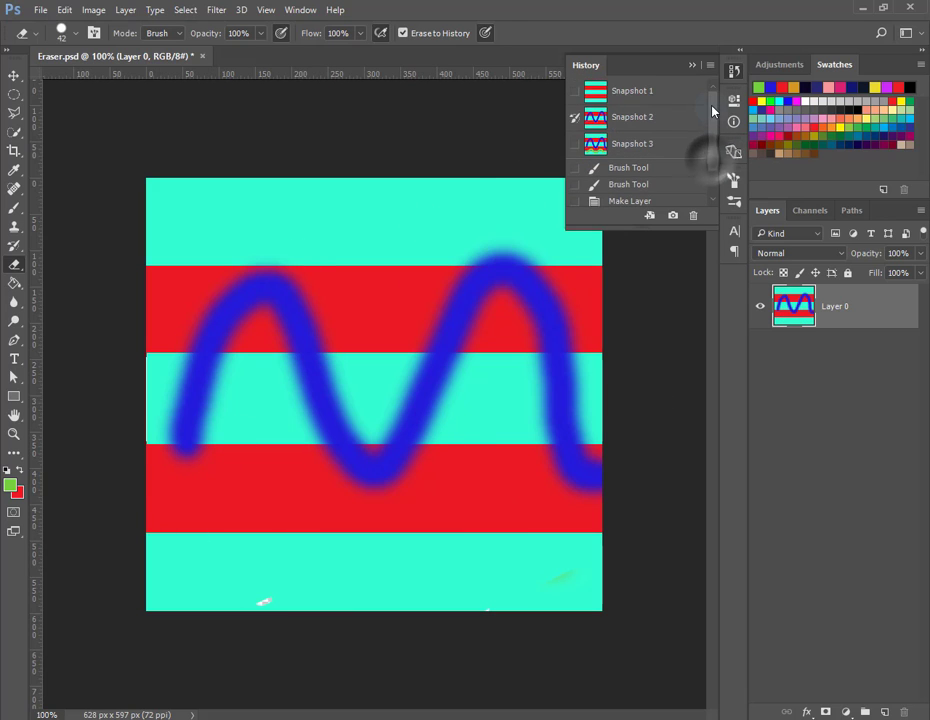
Set Snapshot 3 as history source and paint the green wave back across the lower bands.
{"action": "left_click", "coordinate": [574, 146]}
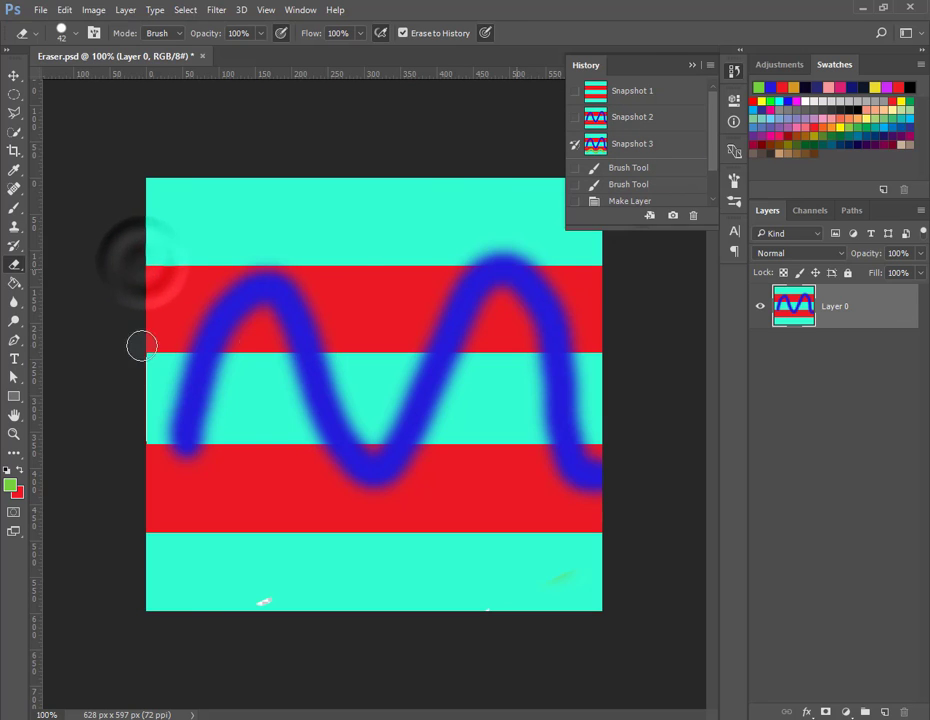
{"action": "mouse_move", "coordinate": [190, 295]}
{"action": "left_mouse_down"}
{"action": "mouse_move", "coordinate": [180, 327]}
{"action": "mouse_move", "coordinate": [282, 290]}
{"action": "left_mouse_up"}
{"action": "left_click_drag", "start_coordinate": [195, 535], "coordinate": [320, 490]}
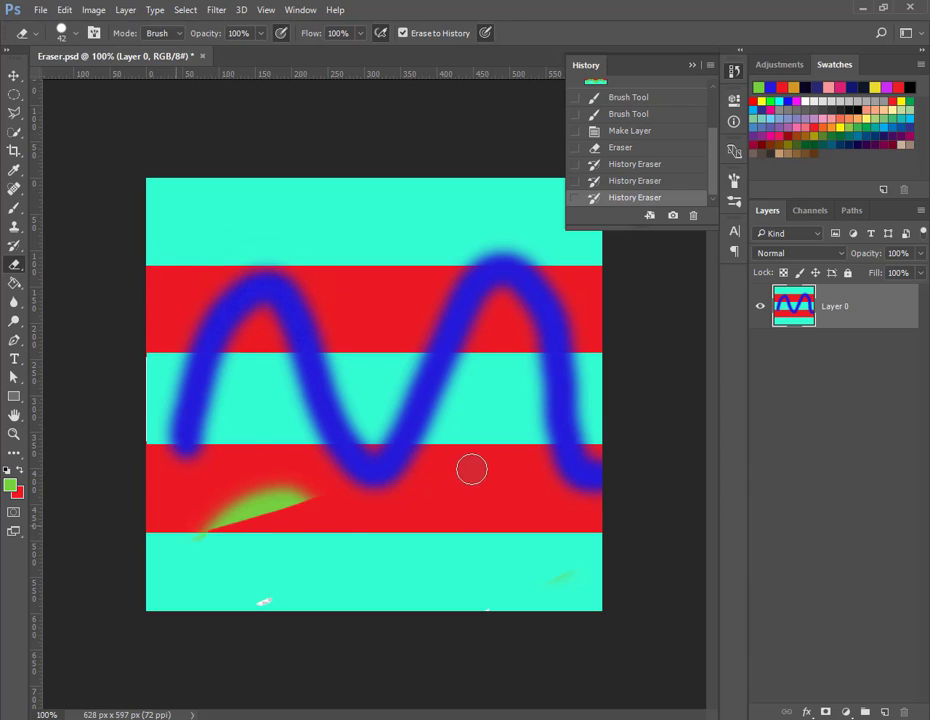
{"action": "left_click_drag", "start_coordinate": [190, 560], "coordinate": [565, 560]}
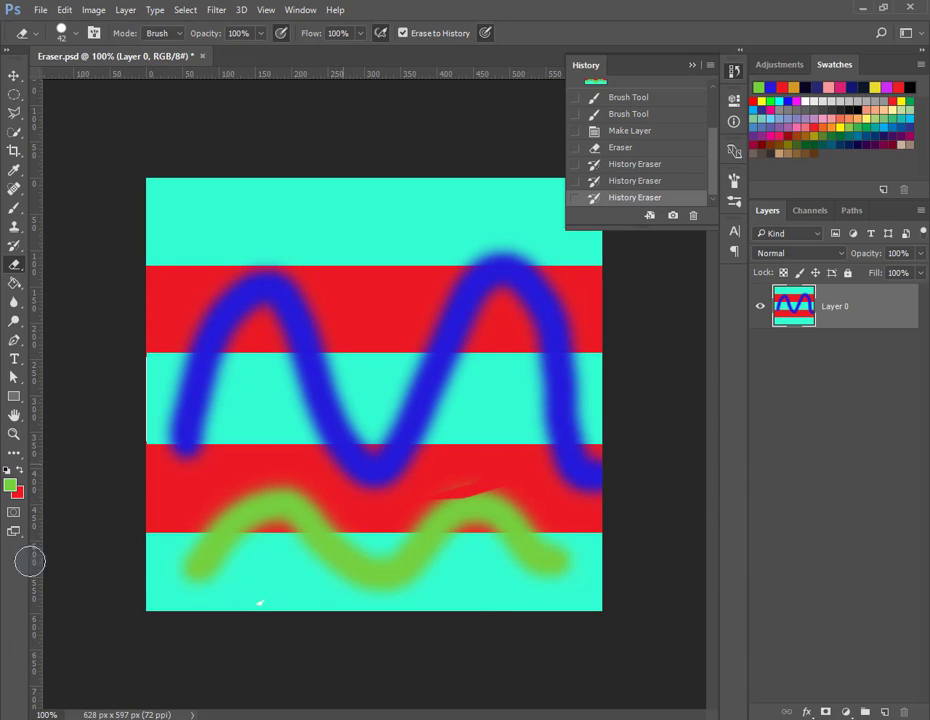
{"action": "left_click", "coordinate": [371, 632]}
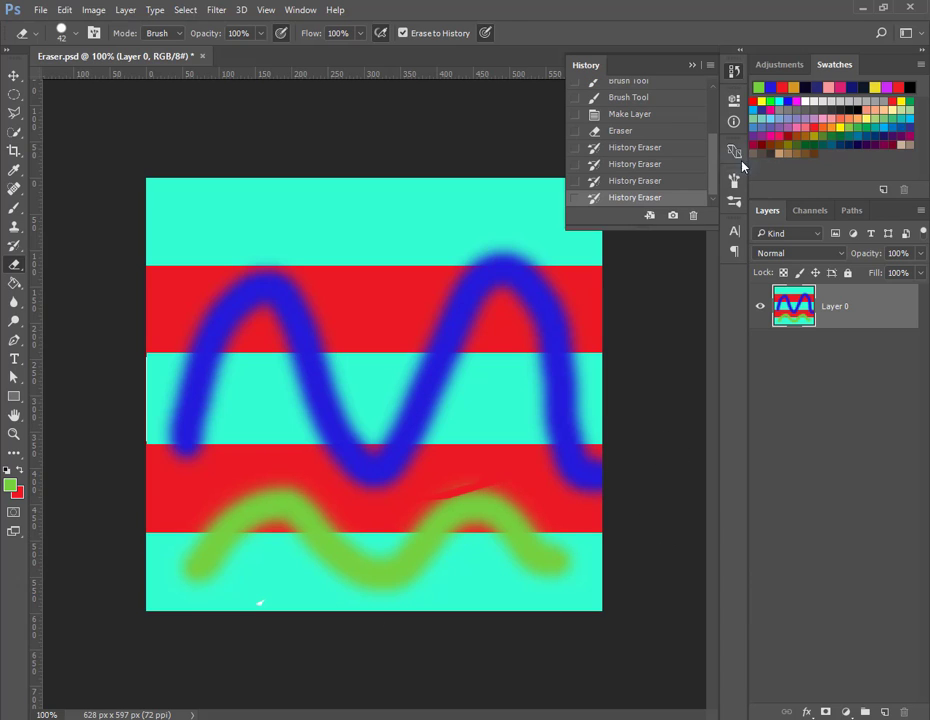
{"action": "left_click_drag", "start_coordinate": [710, 170], "coordinate": [712, 135]}
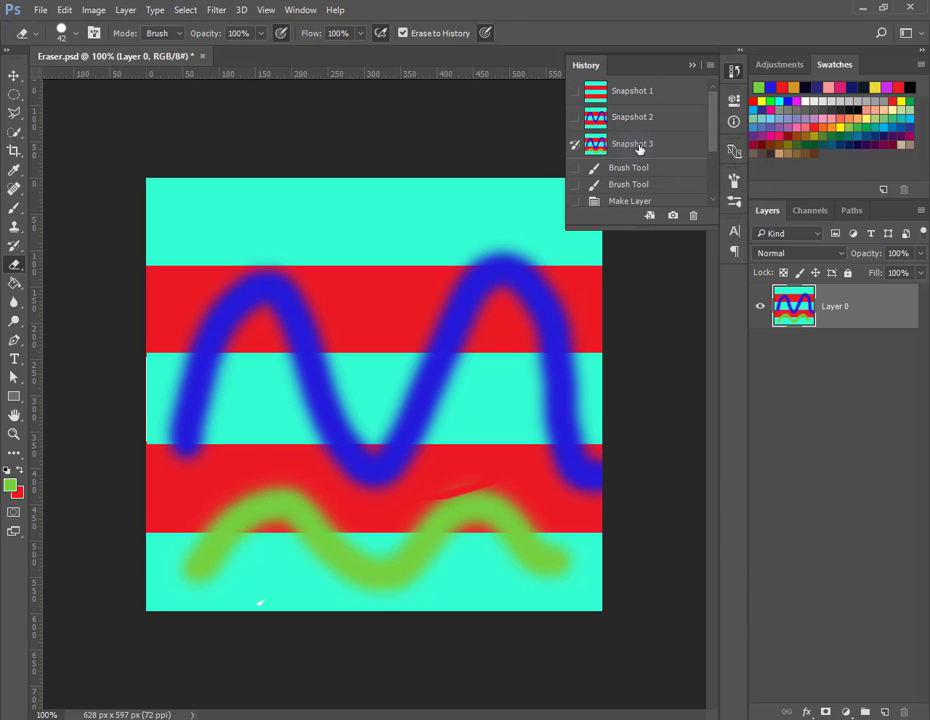